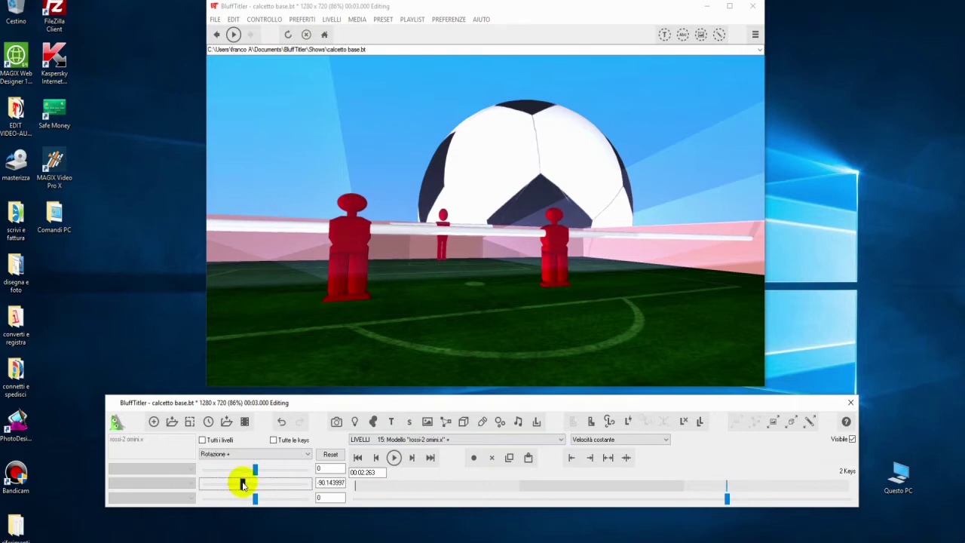
drag(242, 483, 243, 483)
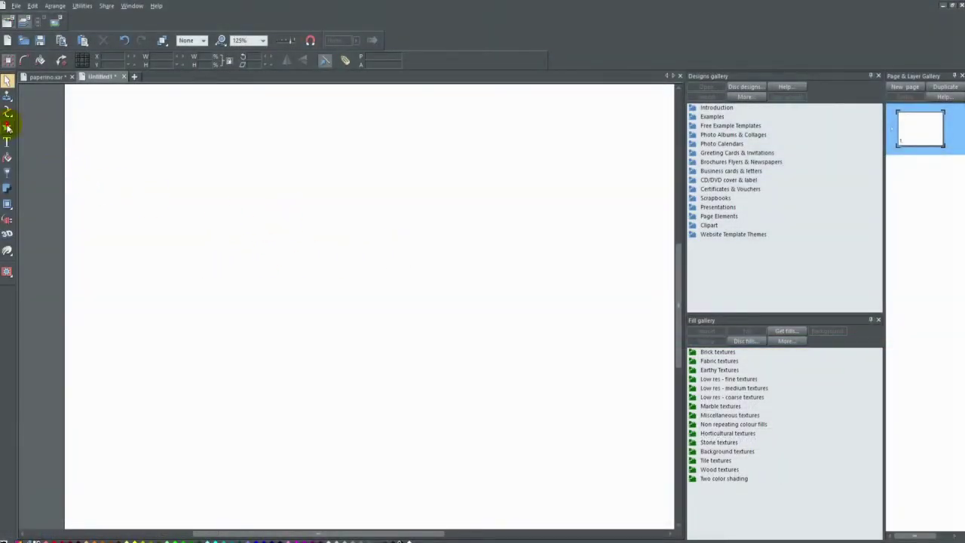
Draw a black ten-sided polygon about 5.24 cm wide and move it diagonally down and to the left on the page.
click(7, 129)
drag(317, 224, 355, 271)
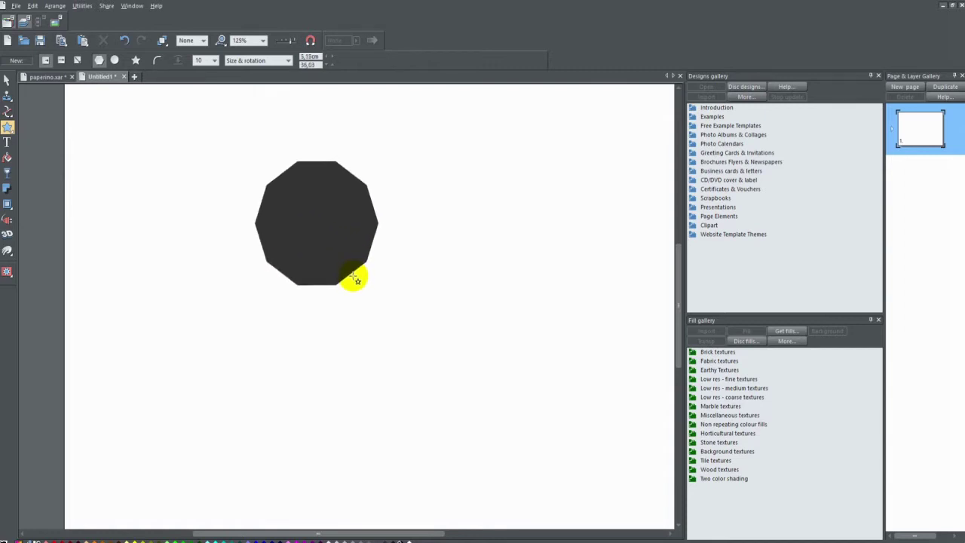
drag(354, 277, 354, 278)
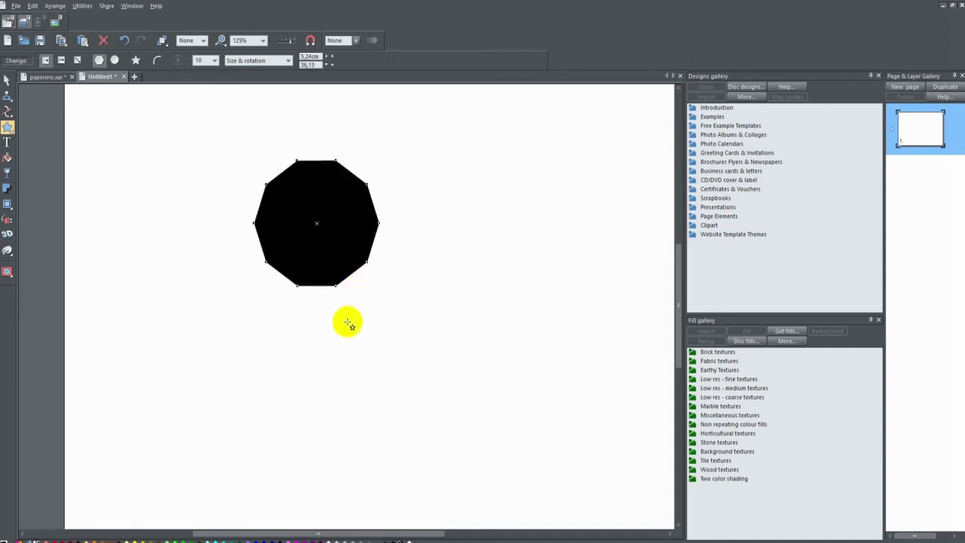
key(F2)
drag(360, 235, 293, 286)
Save the polygon drawing as "ottagono" in the LOGO 3d folder and start exporting it as PNG.
key(ctrl+s)
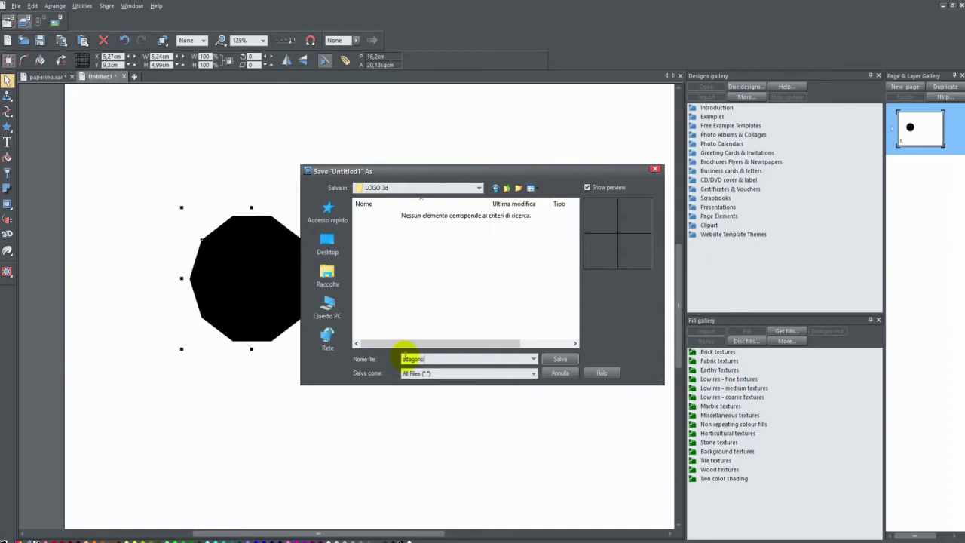
click(558, 360)
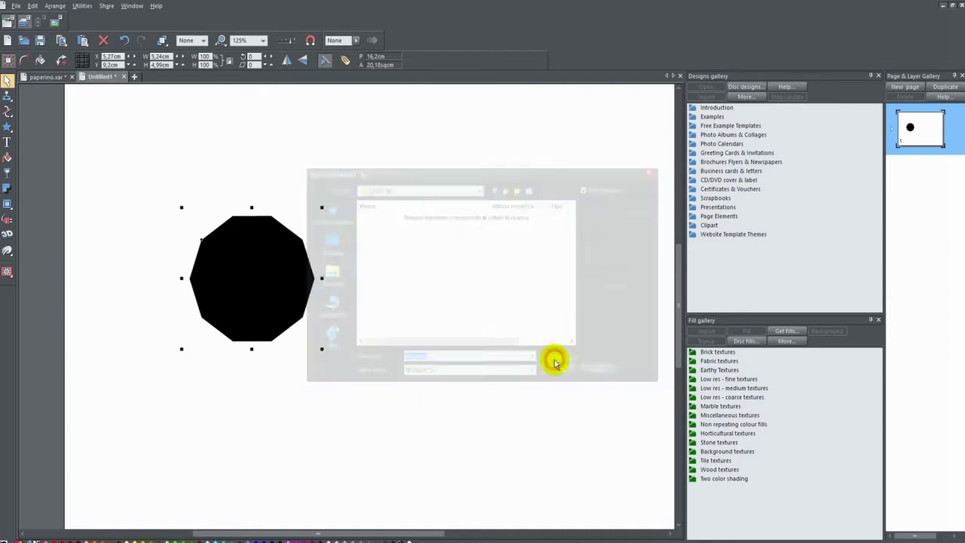
click(15, 5)
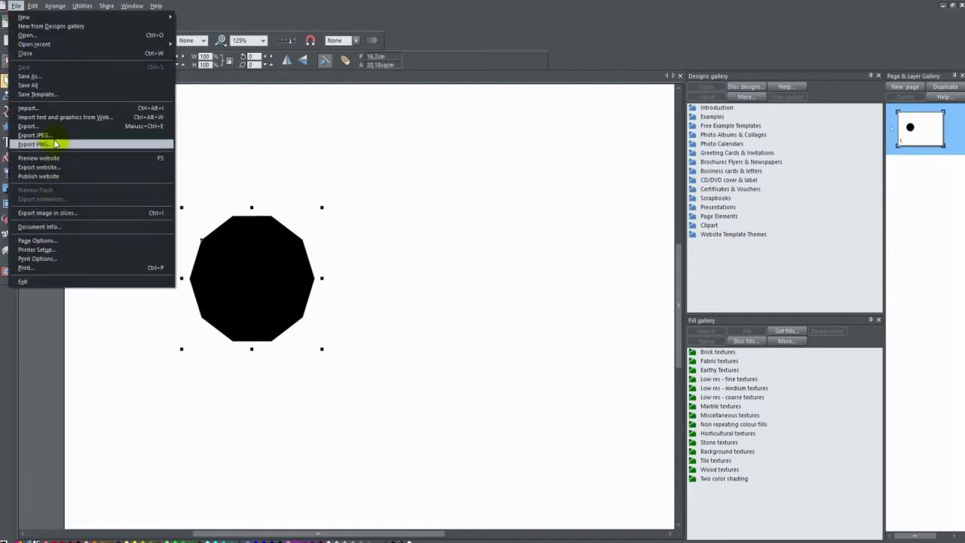
click(57, 144)
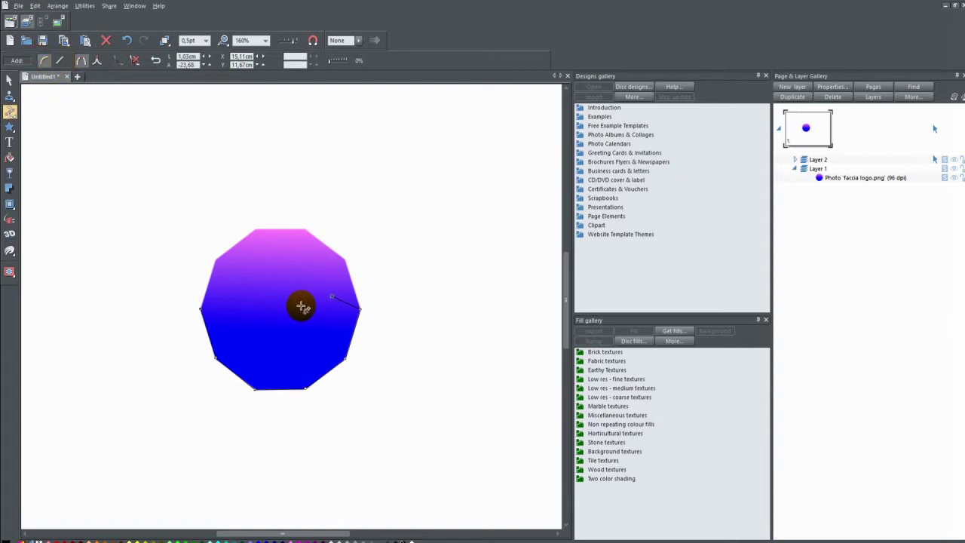
Finish the wavy-topped shape over the lower half of the gradient polygon and fill it with green.
drag(285, 320, 256, 320)
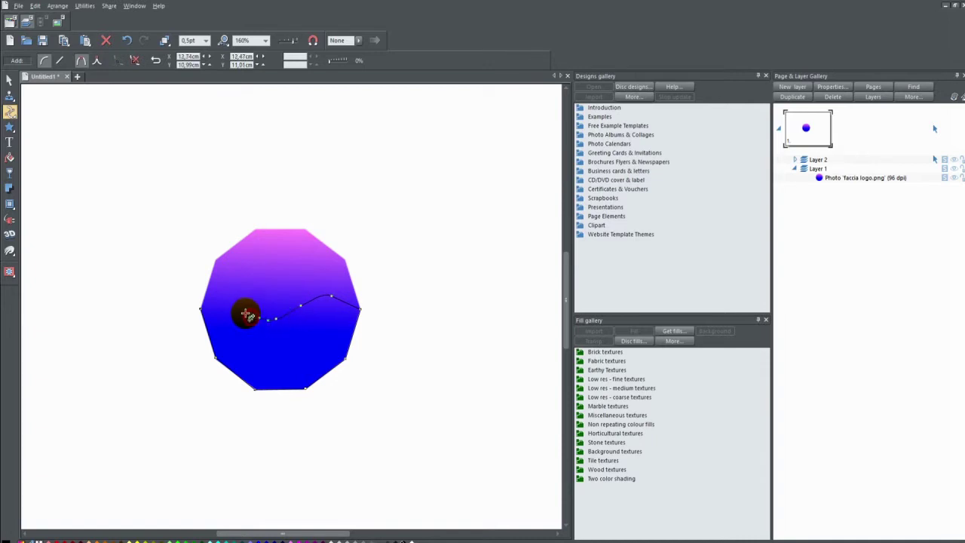
click(200, 309)
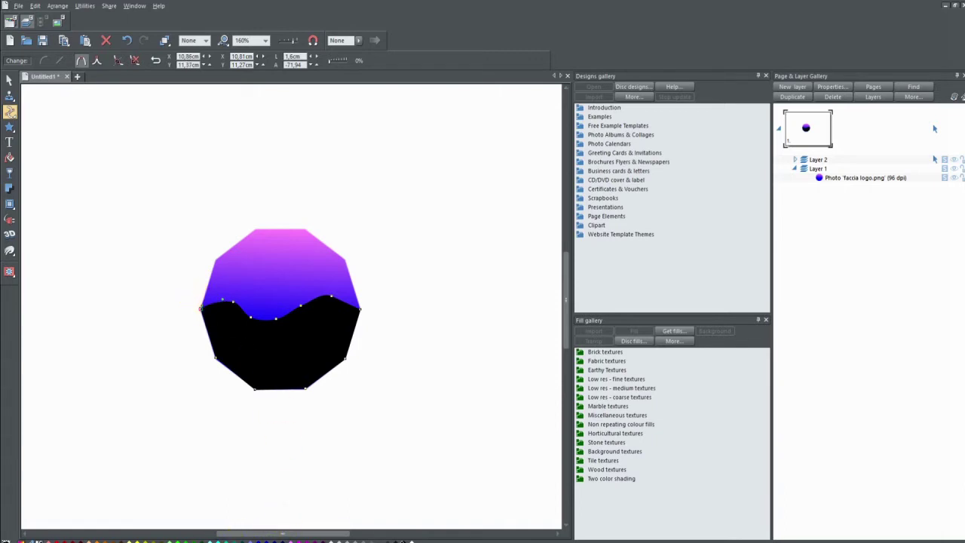
click(175, 540)
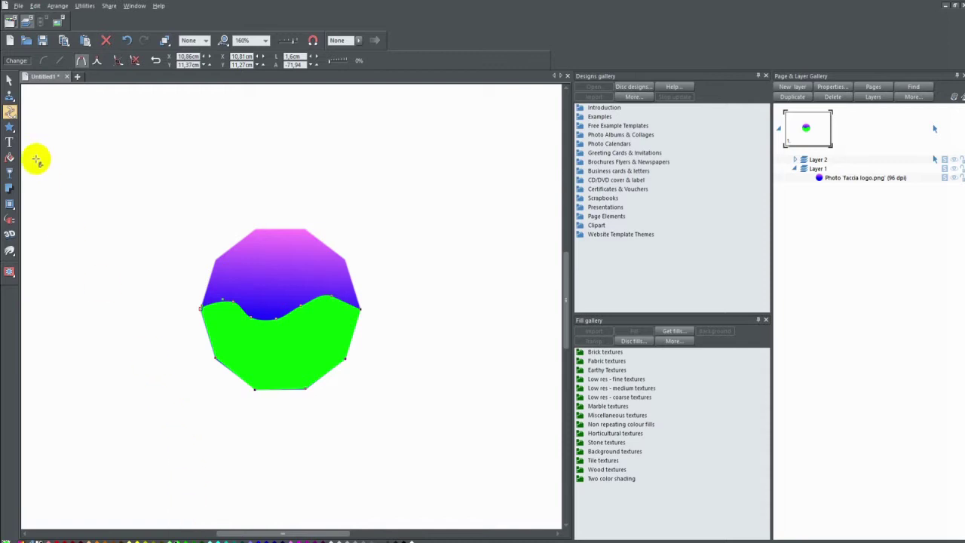
Extrude the "LOGO 3D" text on the polygon into 3D lettering.
ctrl+scroll(282, 345, up, 2)
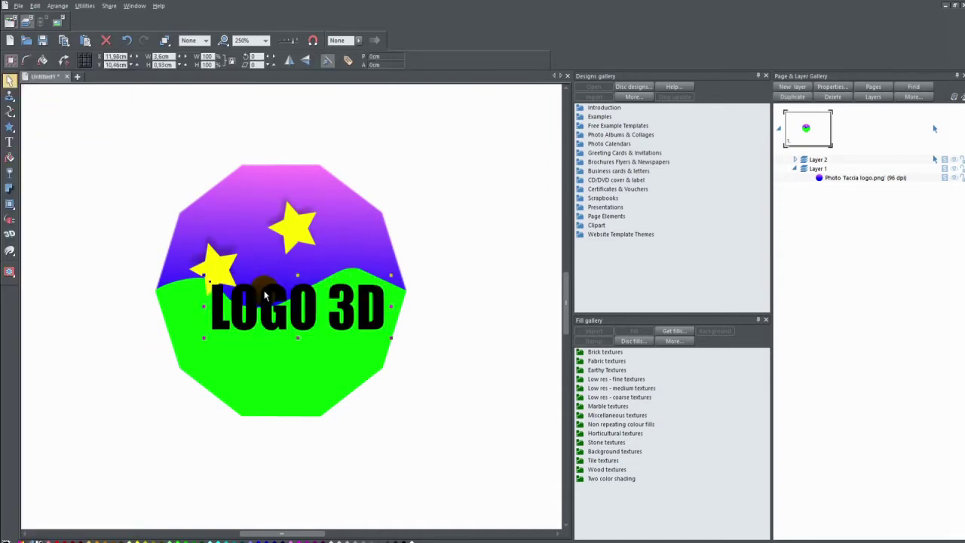
click(9, 236)
Draw curved pointed shapes below the 3D text and place a cyan copy beside the others.
click(9, 111)
drag(217, 353, 258, 402)
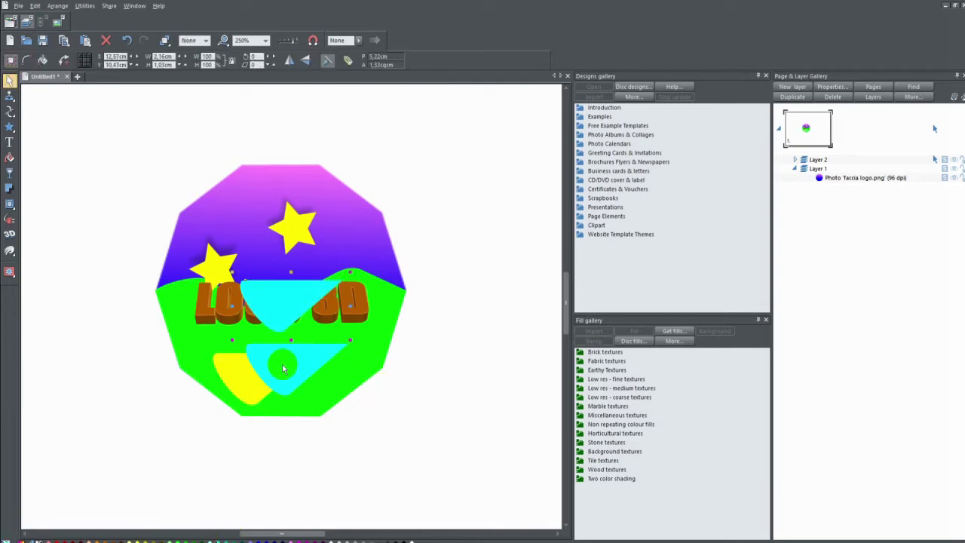
drag(284, 369, 294, 503)
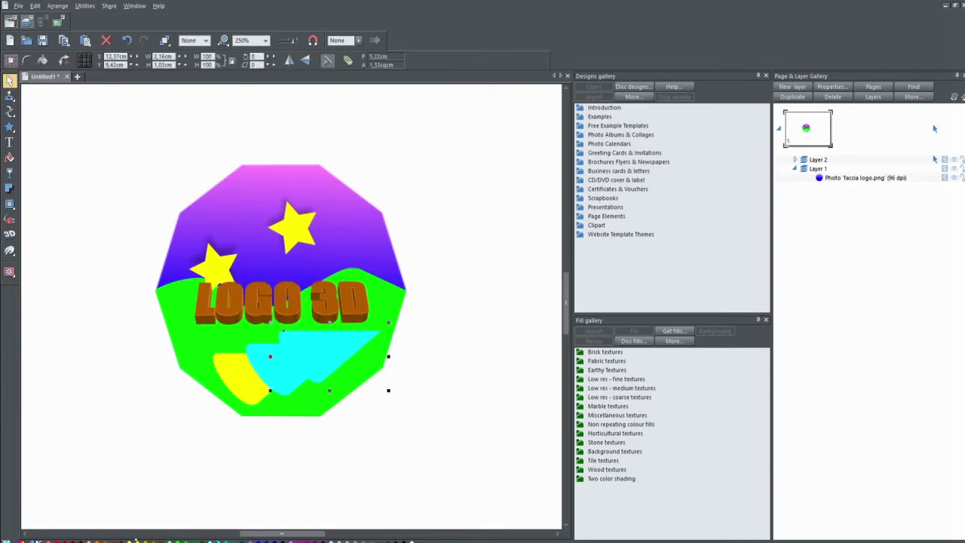
drag(137, 540, 404, 334)
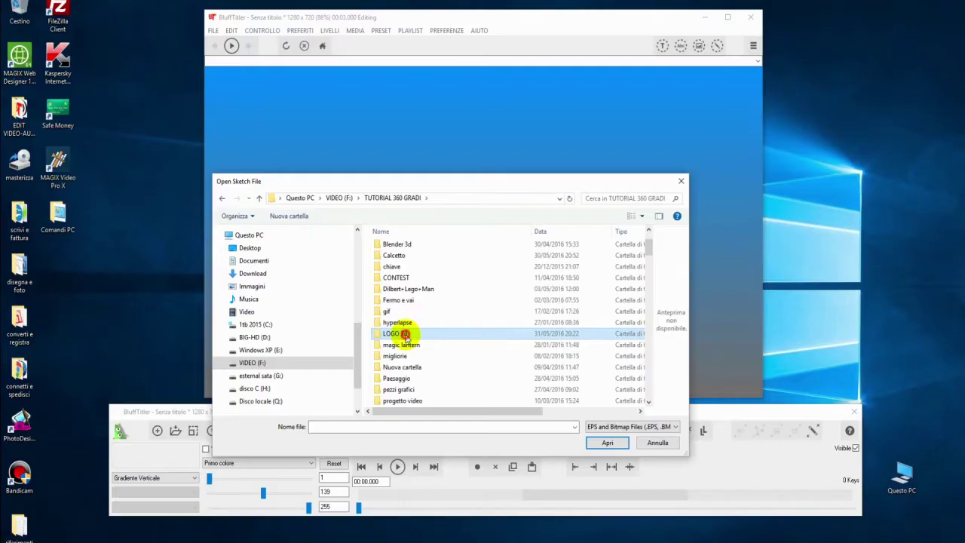
Load ottagono.png from the LOGO 3d folder as a sketch layer in the BluffTitler show.
double_click(403, 336)
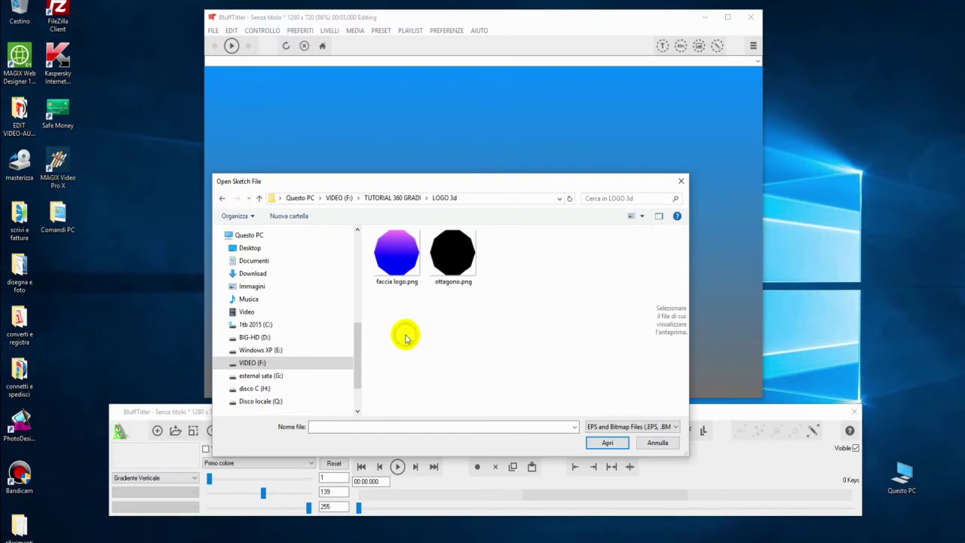
click(458, 247)
click(603, 445)
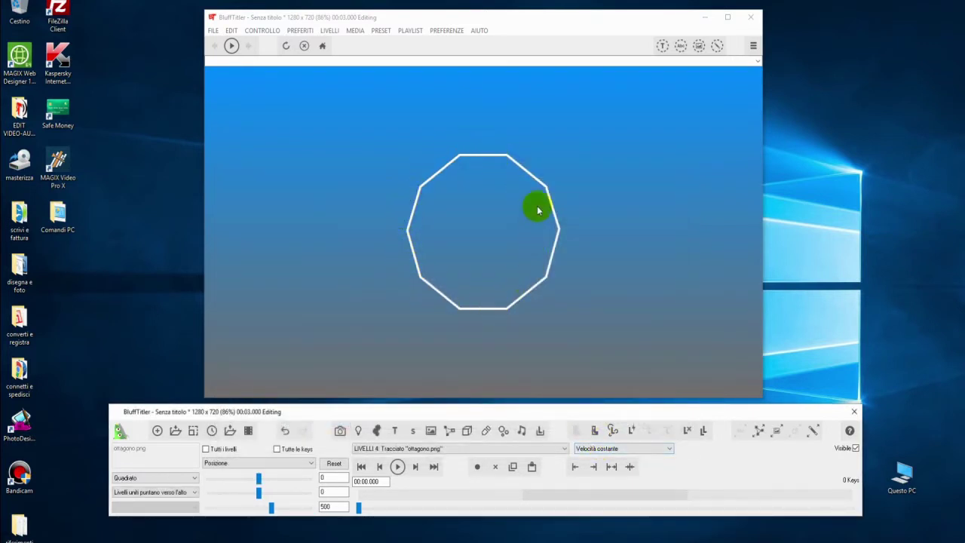
Try the Rotondo line style on the ottagono.png path layer, and return it to Quadrato.
click(181, 476)
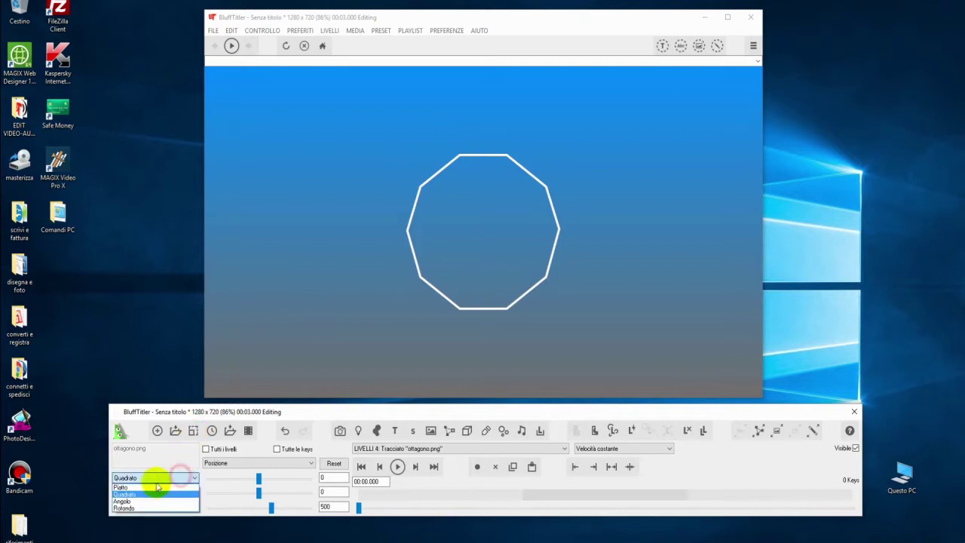
click(135, 507)
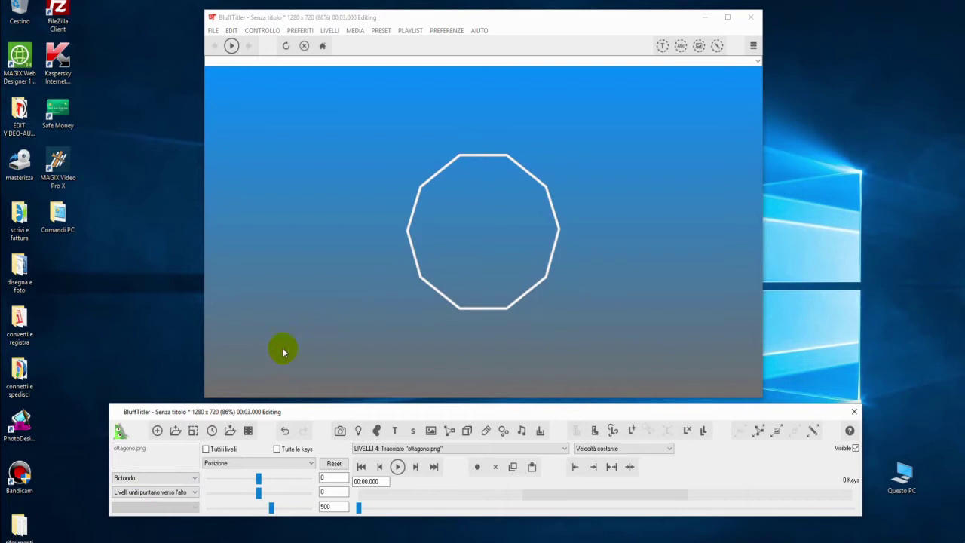
click(157, 479)
click(151, 491)
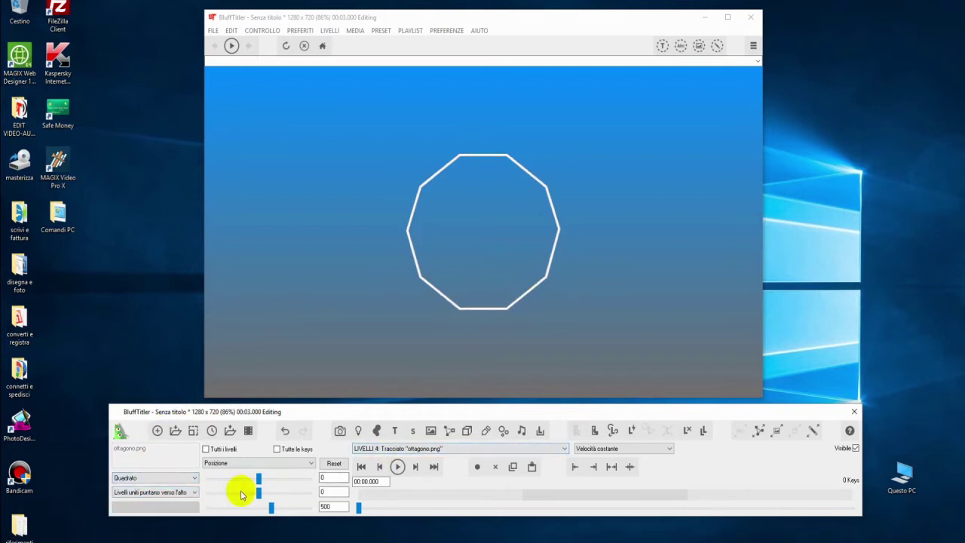
Set the Scrittura property of the ottagono.png path layer to about 0.88.
click(255, 462)
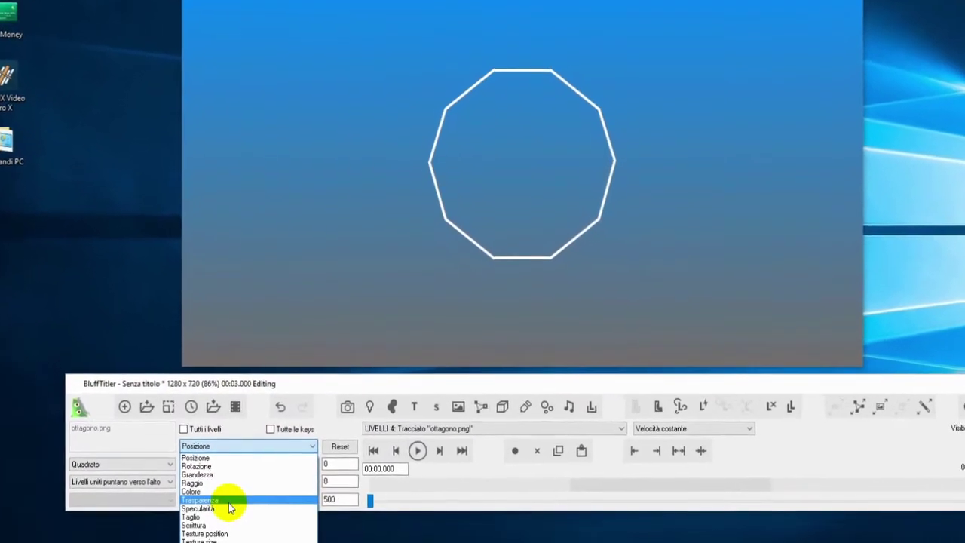
click(212, 525)
drag(302, 458, 291, 420)
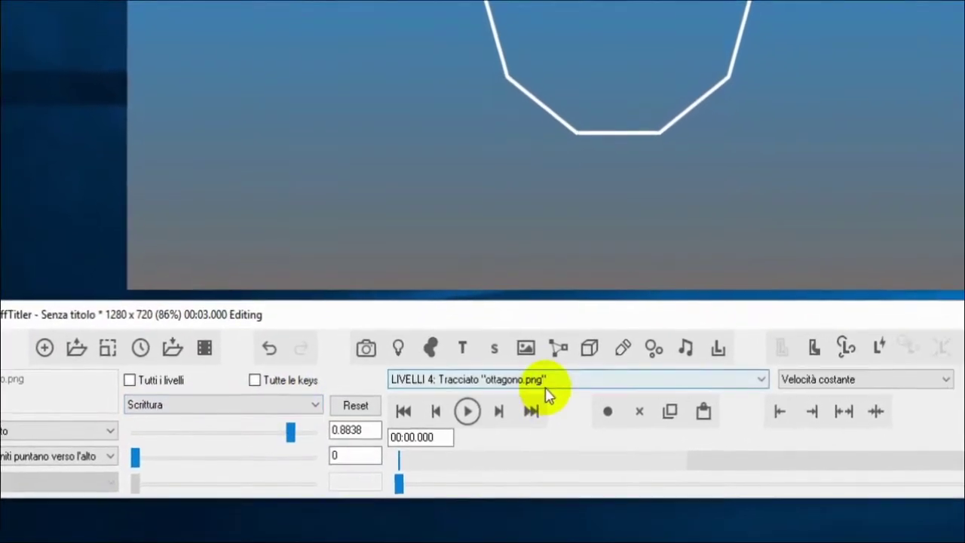
Set the Lunghezza del fascio of the level 3 point light to about 378.8.
click(398, 348)
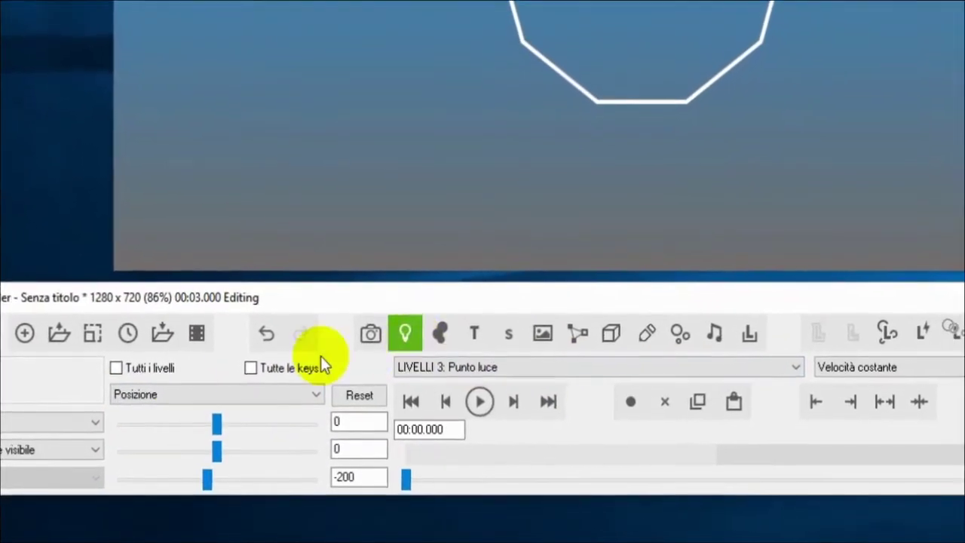
click(172, 399)
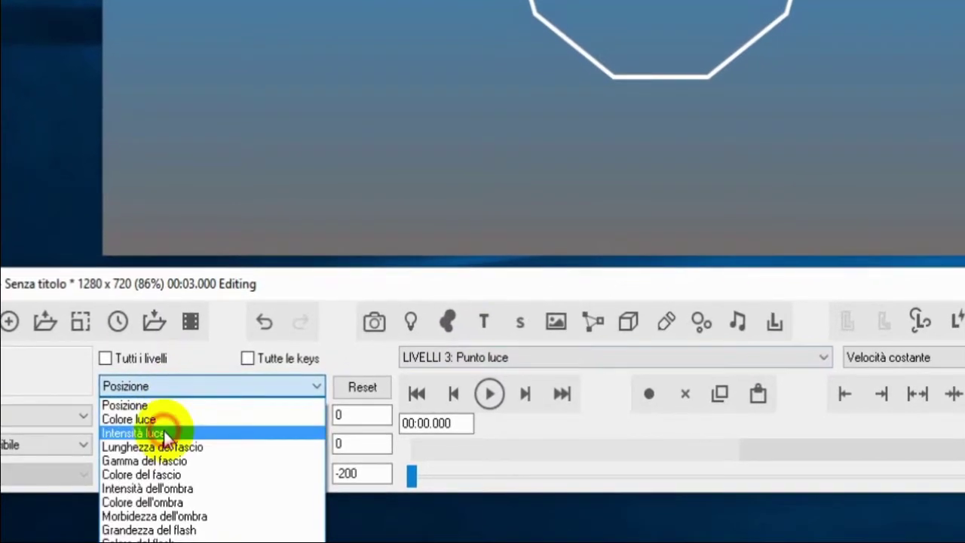
click(172, 448)
drag(193, 410, 193, 393)
Move the level 3 point light to a Z position of about 242.4.
click(195, 385)
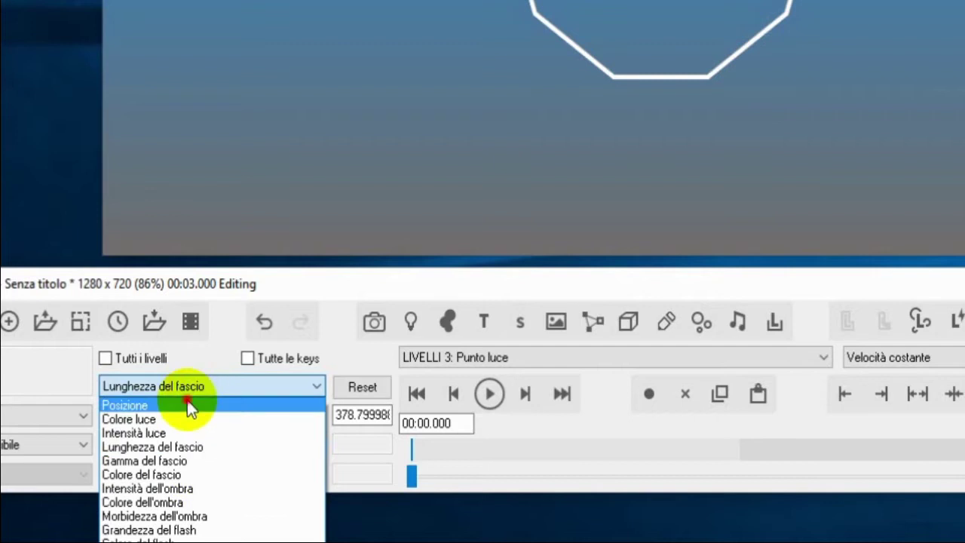
click(187, 405)
drag(125, 468, 254, 472)
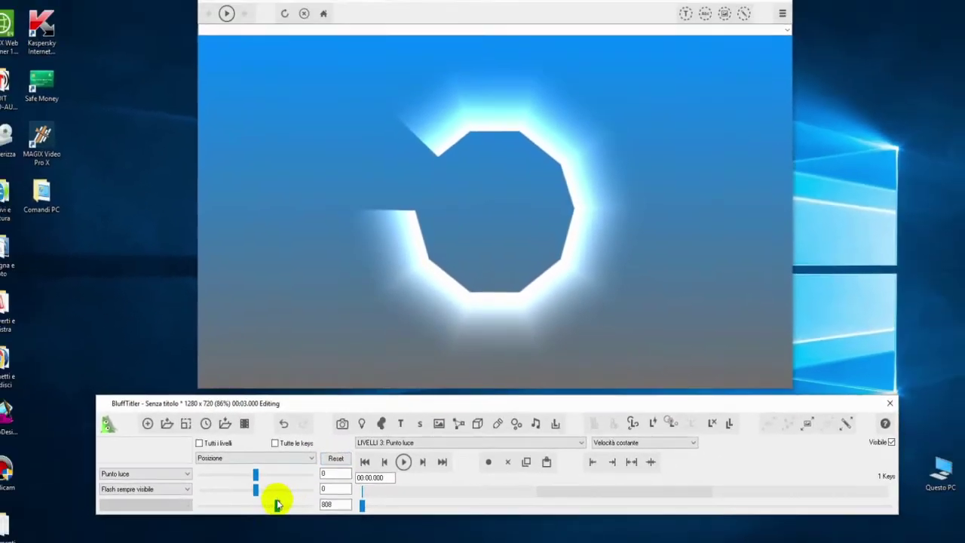
drag(275, 505, 264, 506)
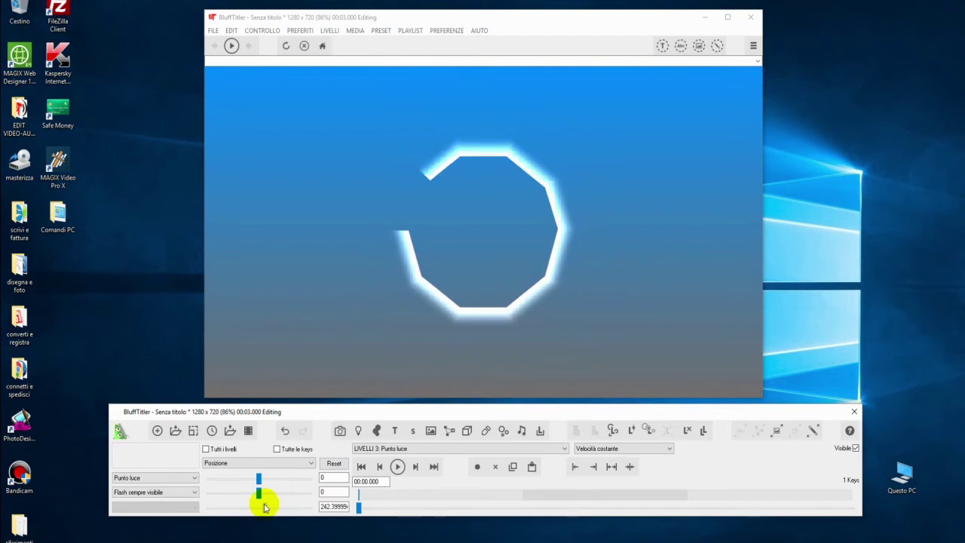
Animate the ottagono.png path's Scrittura from 0 at the start to 1 at 00:04.053.
click(263, 463)
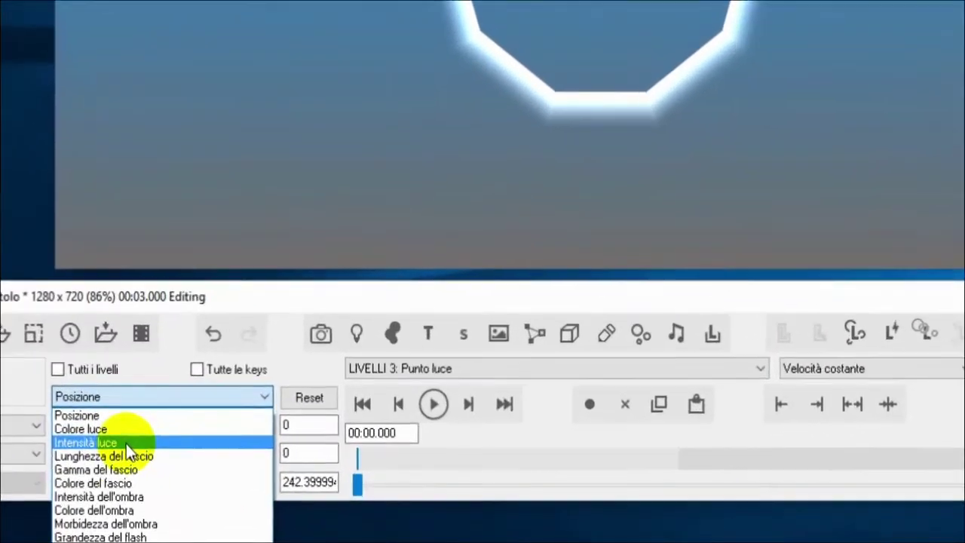
click(414, 436)
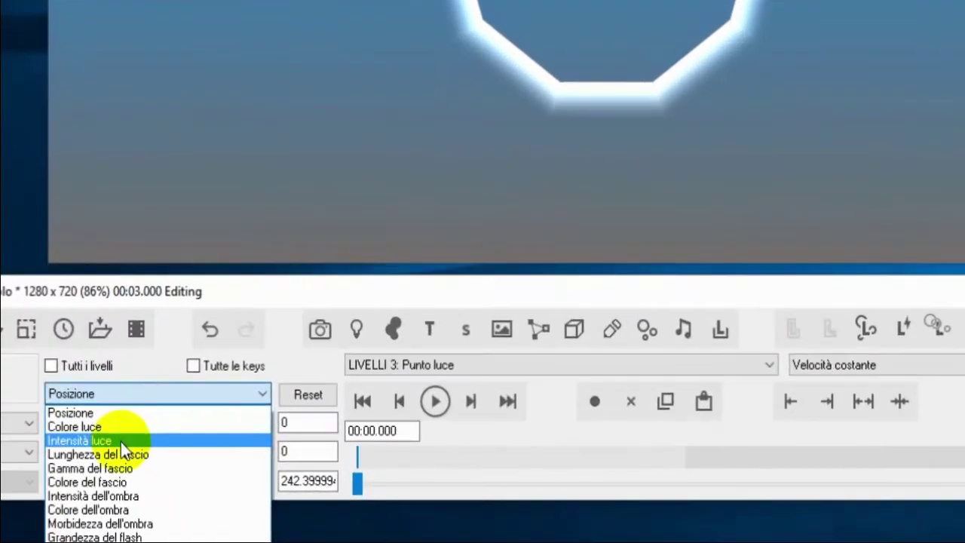
click(427, 412)
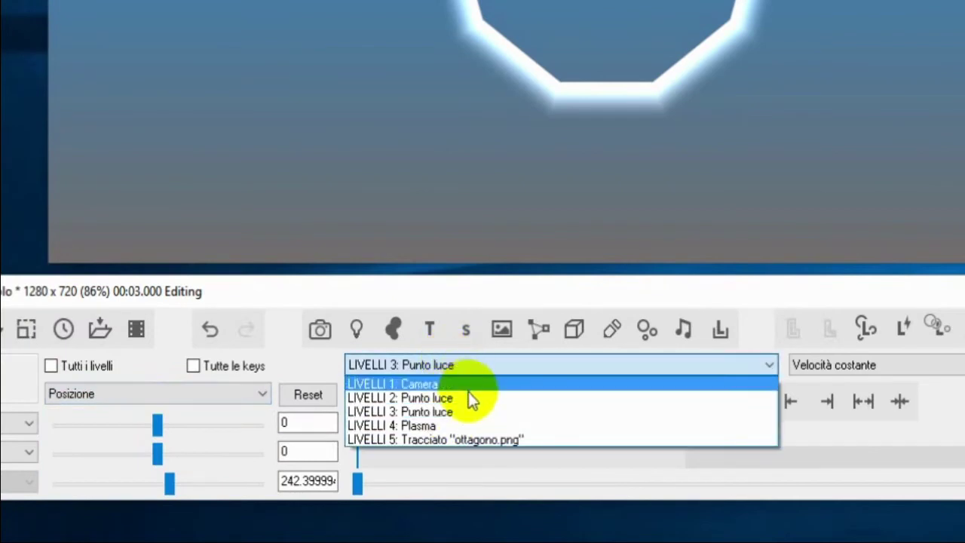
click(466, 439)
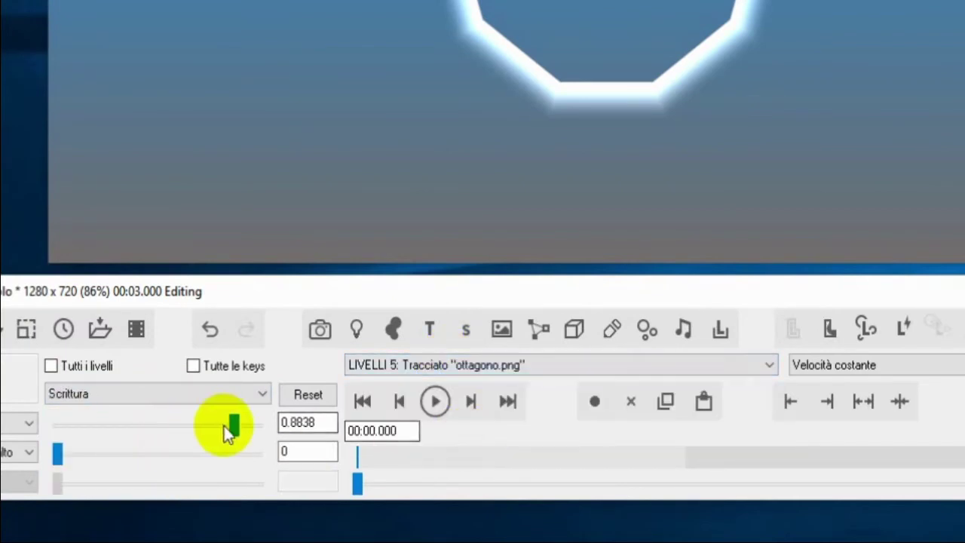
drag(166, 425, 47, 407)
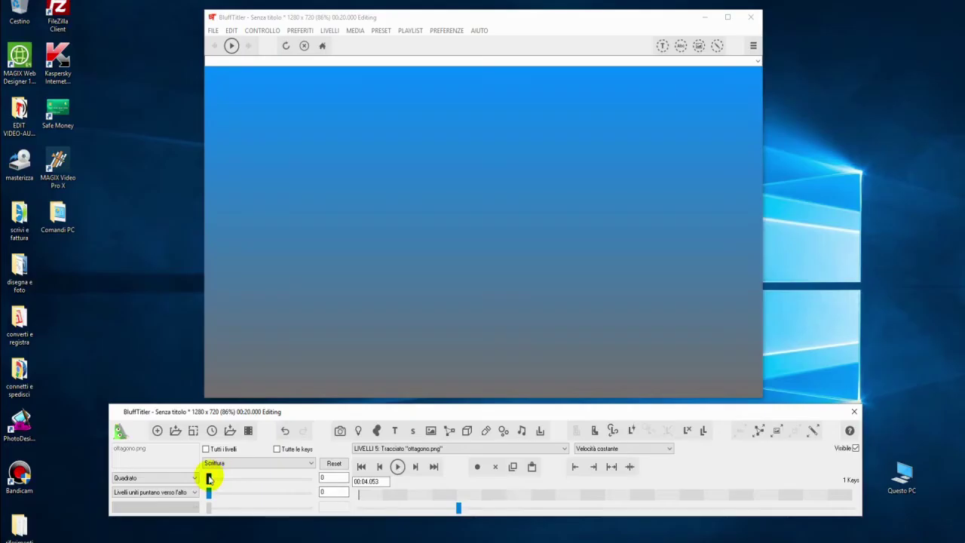
drag(209, 478, 310, 478)
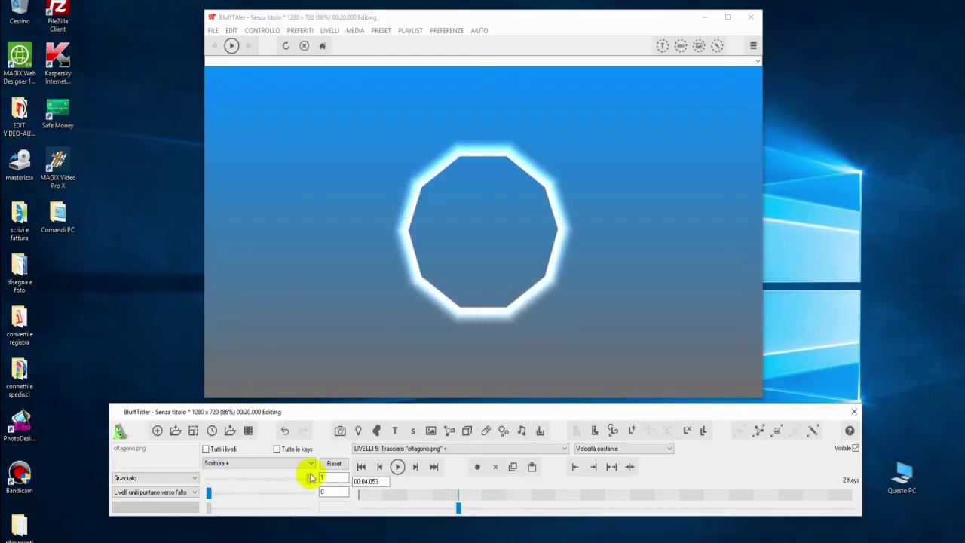
Keyframe the level 3 point light at 00:01.433 and 00:04.176, with a Z position of about 363.6 at the second key.
click(430, 448)
click(420, 472)
drag(457, 506, 392, 508)
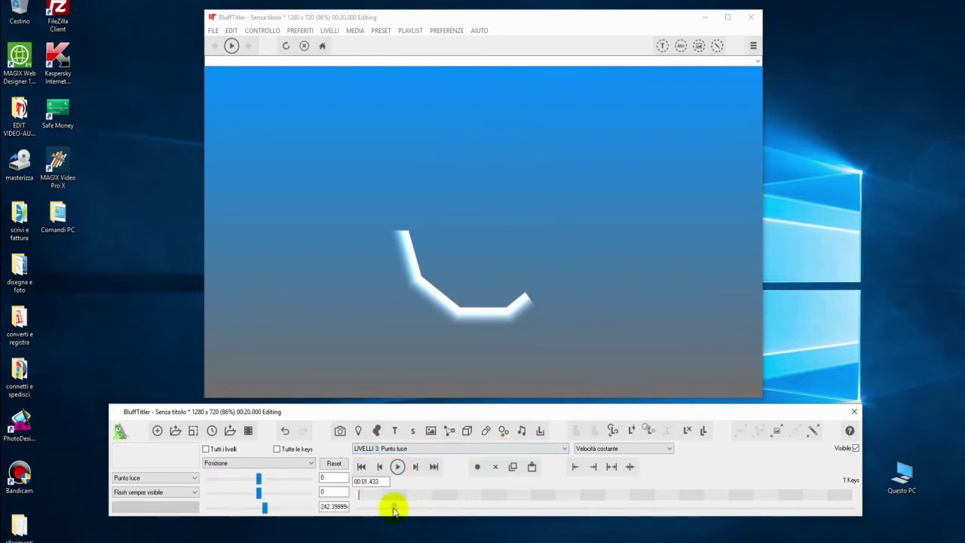
click(265, 507)
drag(266, 507, 270, 507)
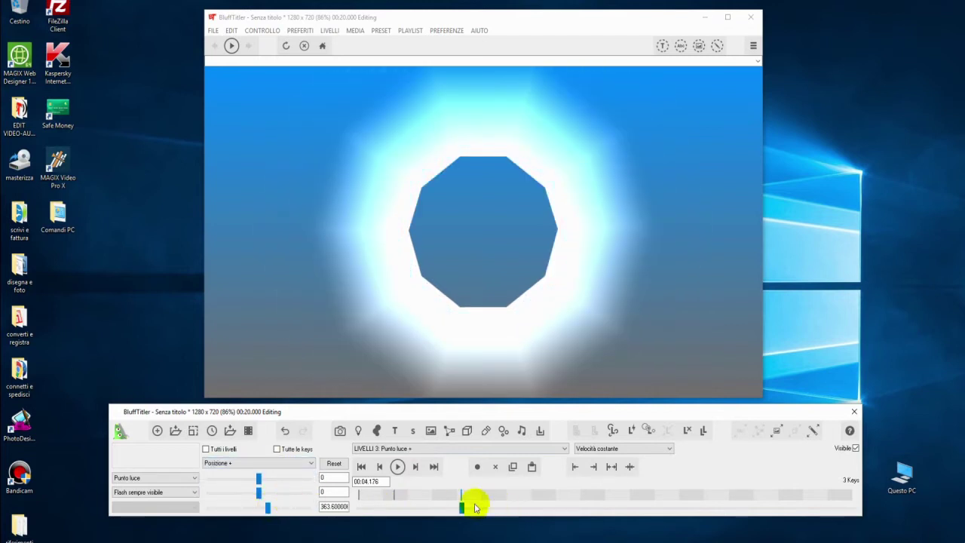
At 00:05.937, set the level 3 point light's Intensità luce and Lunghezza del fascio to 0.
mouse_move(463, 508)
mouse_down()
mouse_move(354, 507)
mouse_move(505, 507)
mouse_up()
click(277, 465)
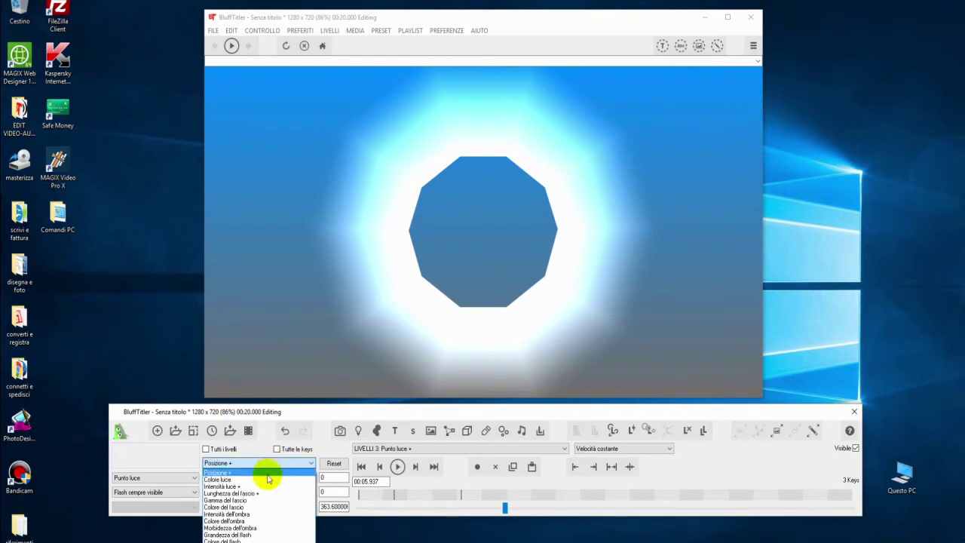
click(264, 486)
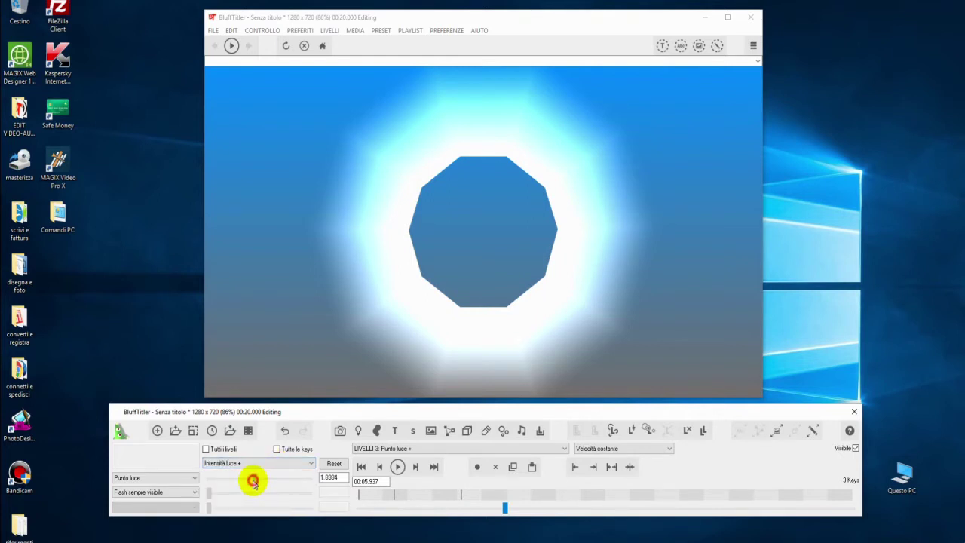
drag(234, 483, 211, 478)
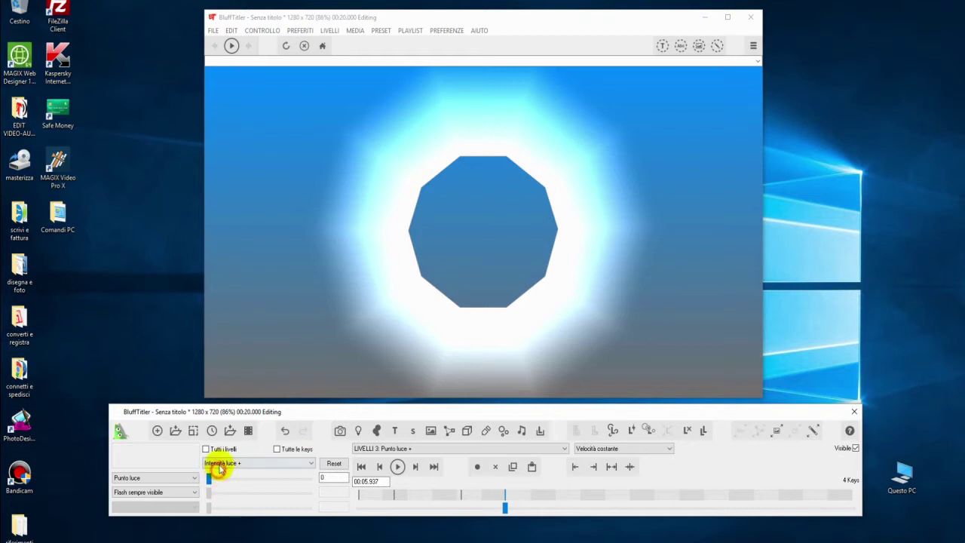
click(217, 464)
click(246, 486)
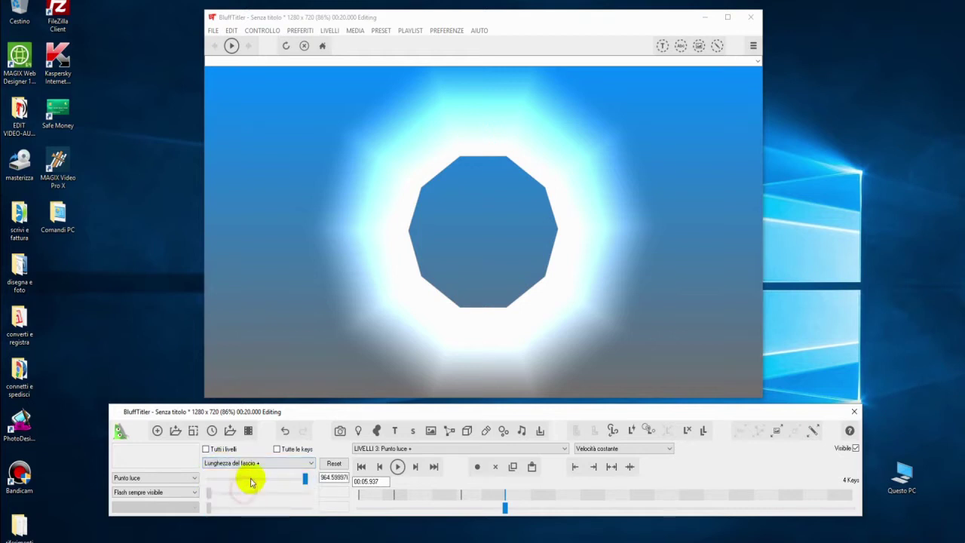
drag(304, 480, 184, 475)
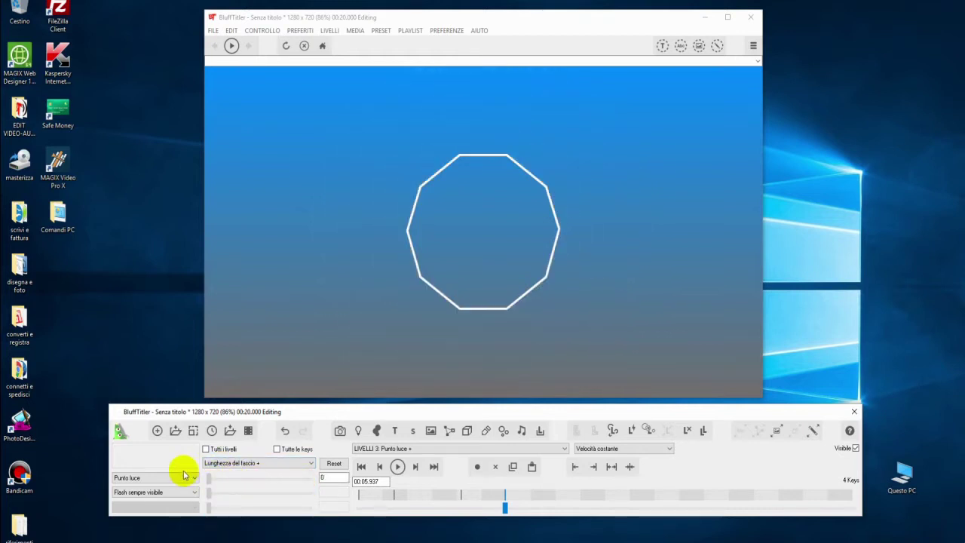
Add a traced image layer from ottagono.png in the LOGO 3d folder.
click(396, 467)
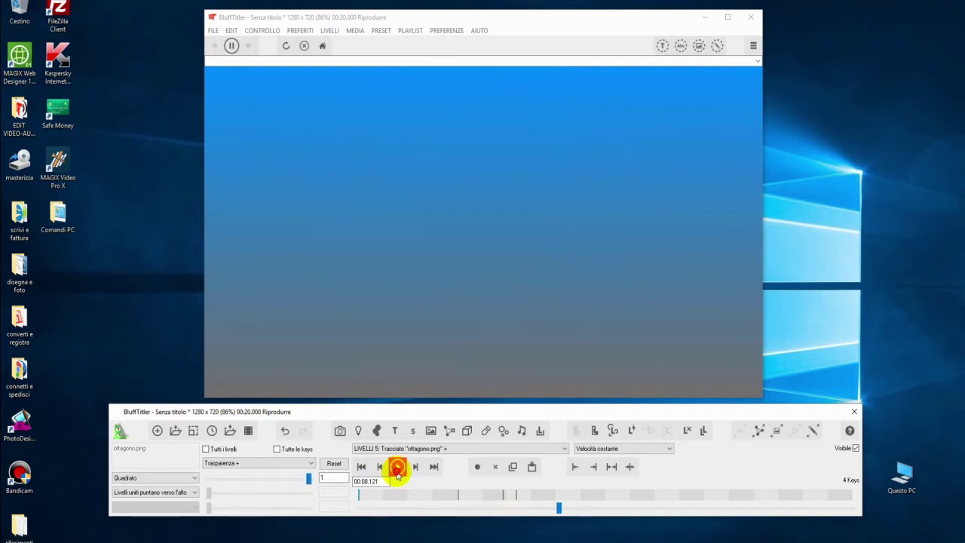
drag(544, 509, 408, 502)
click(500, 472)
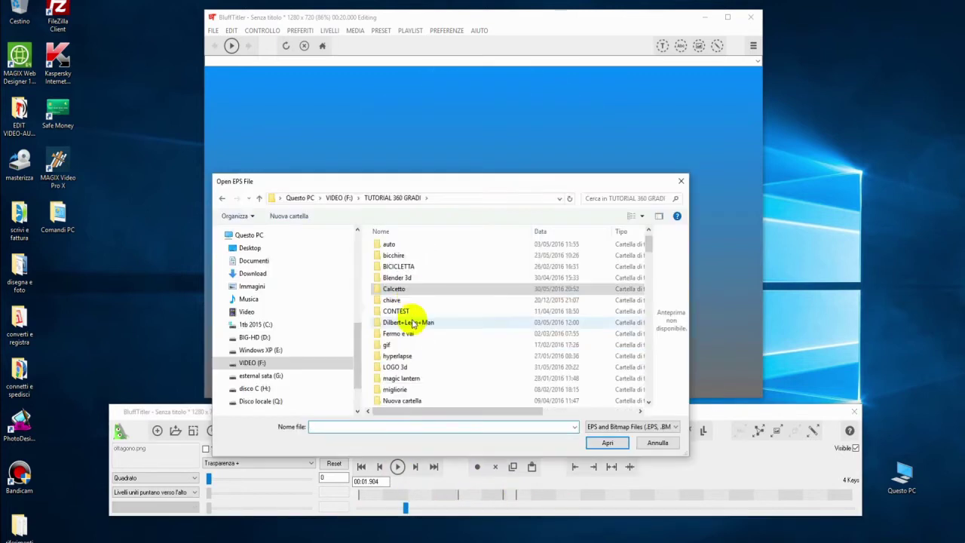
double_click(399, 367)
click(461, 261)
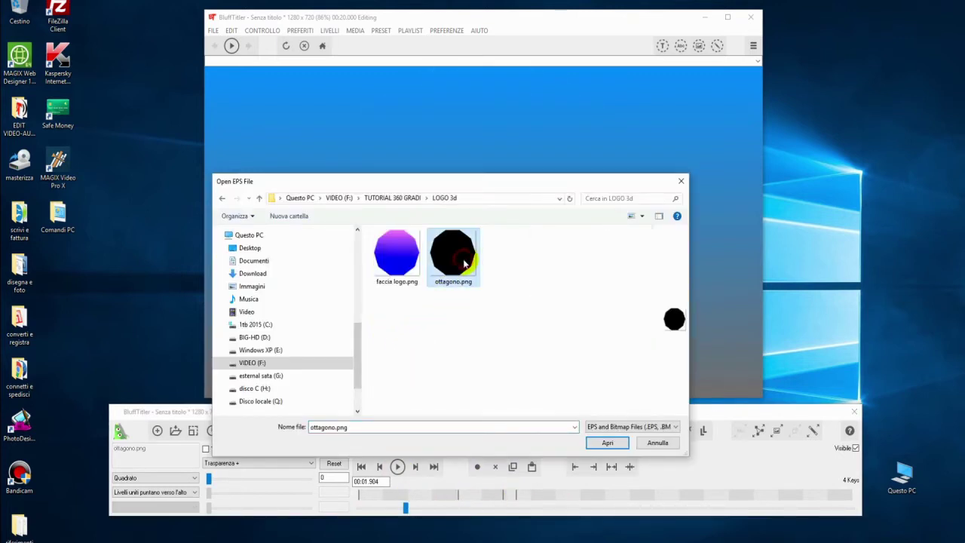
click(607, 443)
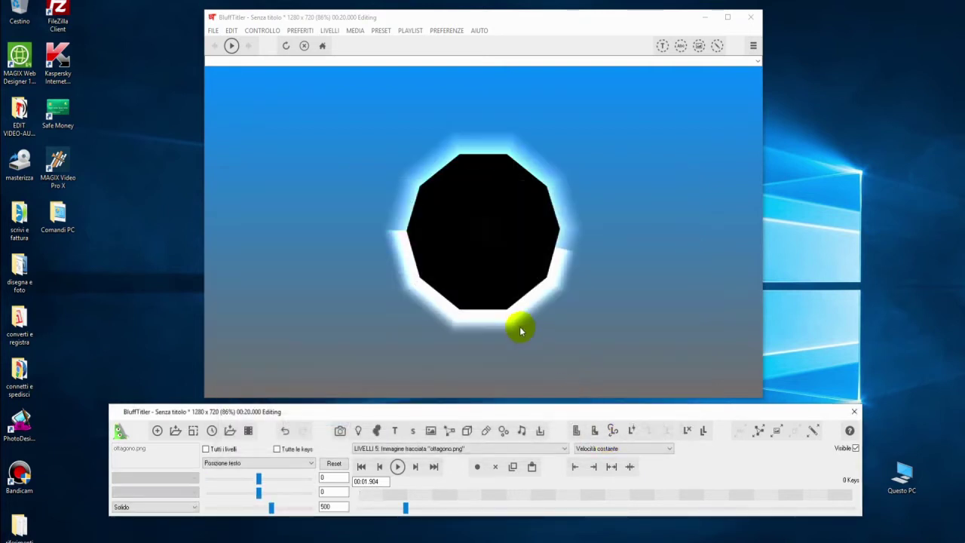
Animate the ottagono.png traced image's Trasparenza with 1 at the start and at 00:04.197, and 0 at 00:05.896, and preview it.
drag(406, 509, 351, 513)
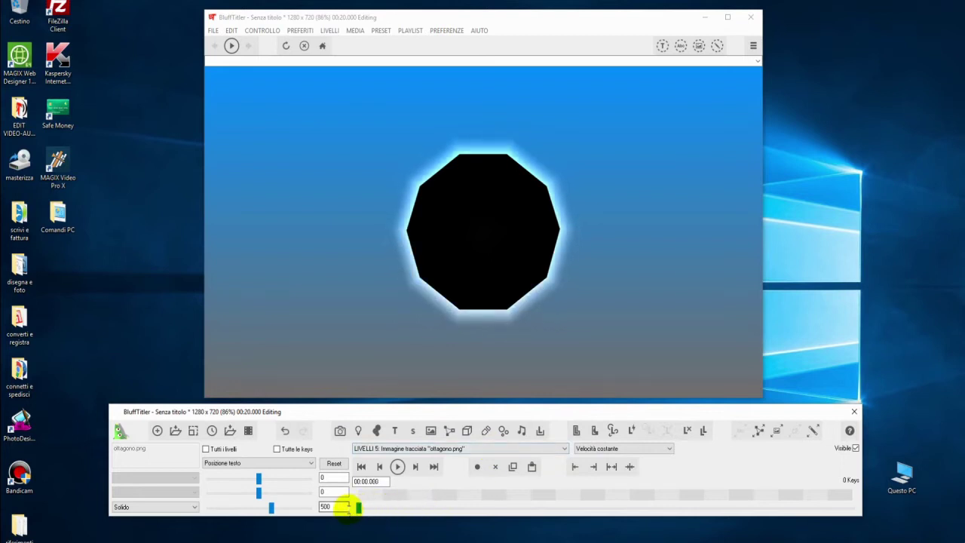
click(255, 463)
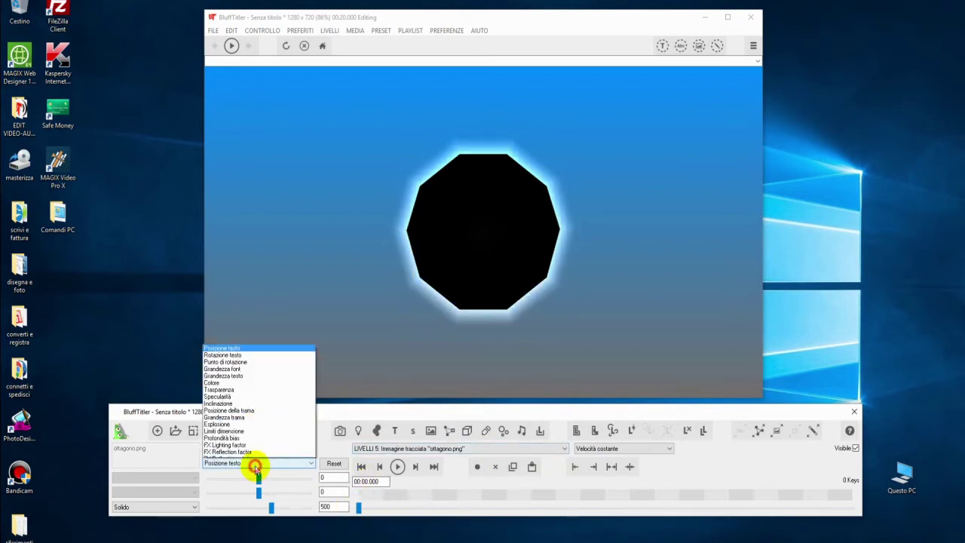
click(243, 370)
drag(210, 479, 462, 512)
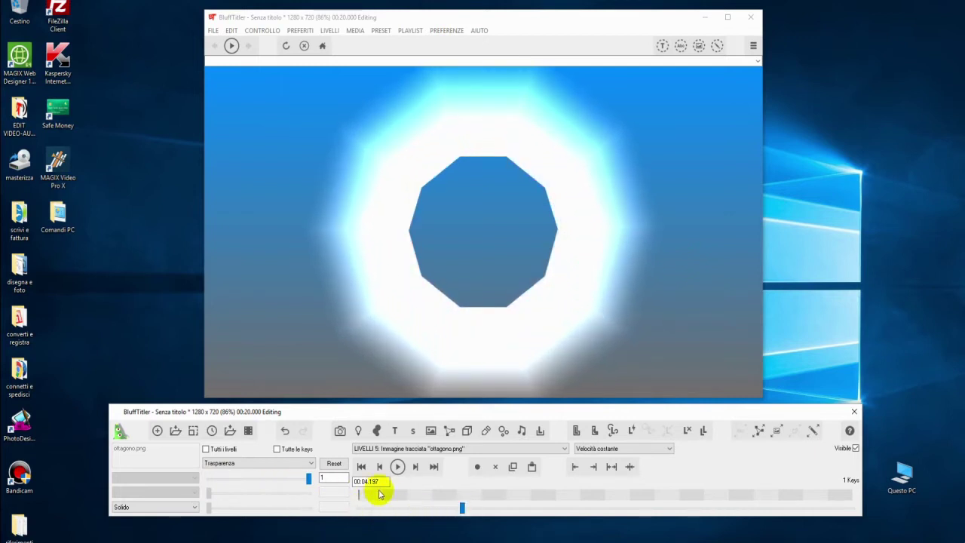
click(478, 466)
drag(462, 508, 503, 508)
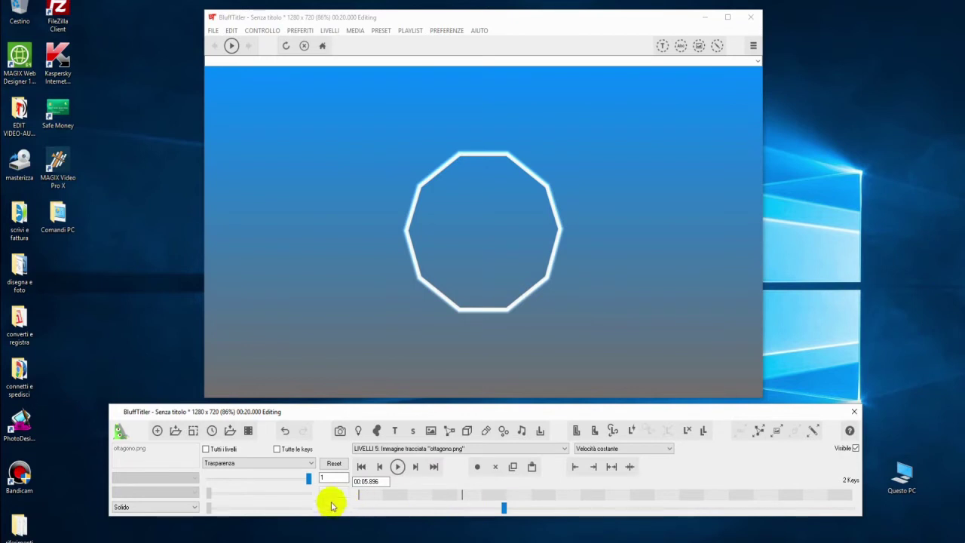
drag(309, 480, 207, 475)
drag(503, 508, 321, 502)
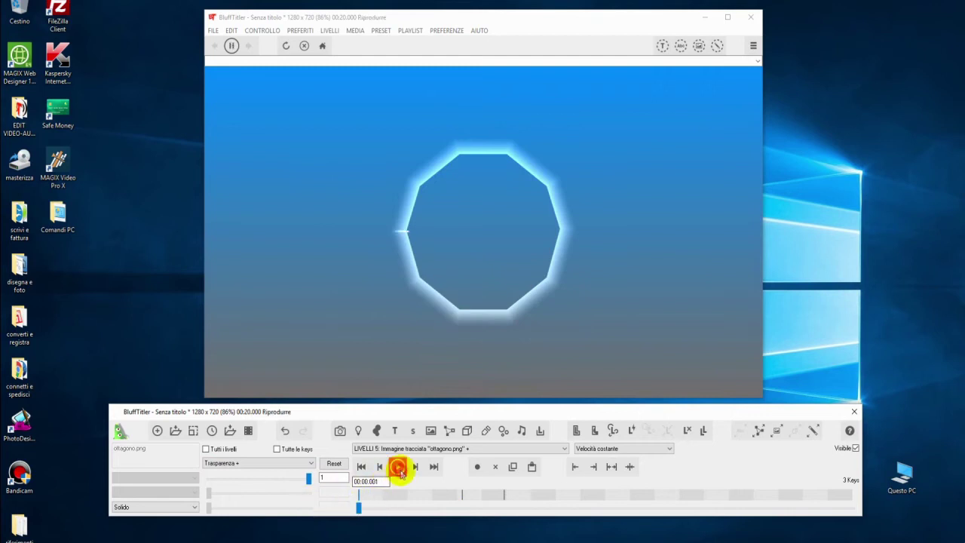
click(398, 468)
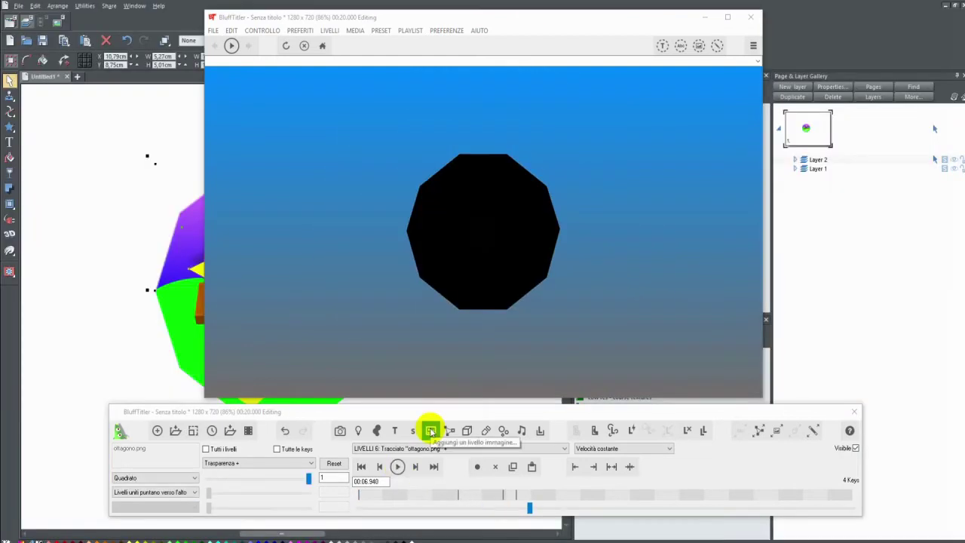
Add logo faccia 3d.png as an image layer and set its Z position to about 492.8.
click(431, 431)
click(452, 256)
click(606, 444)
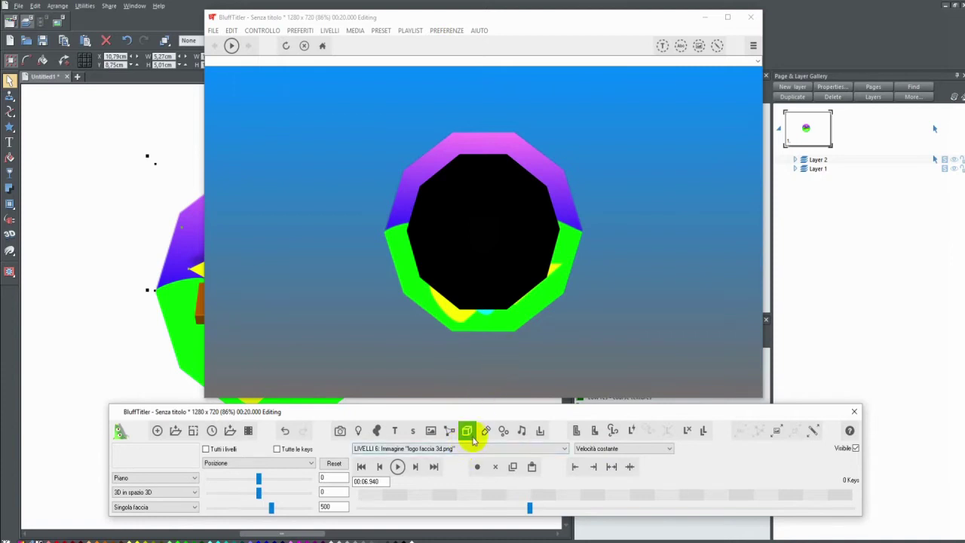
click(544, 298)
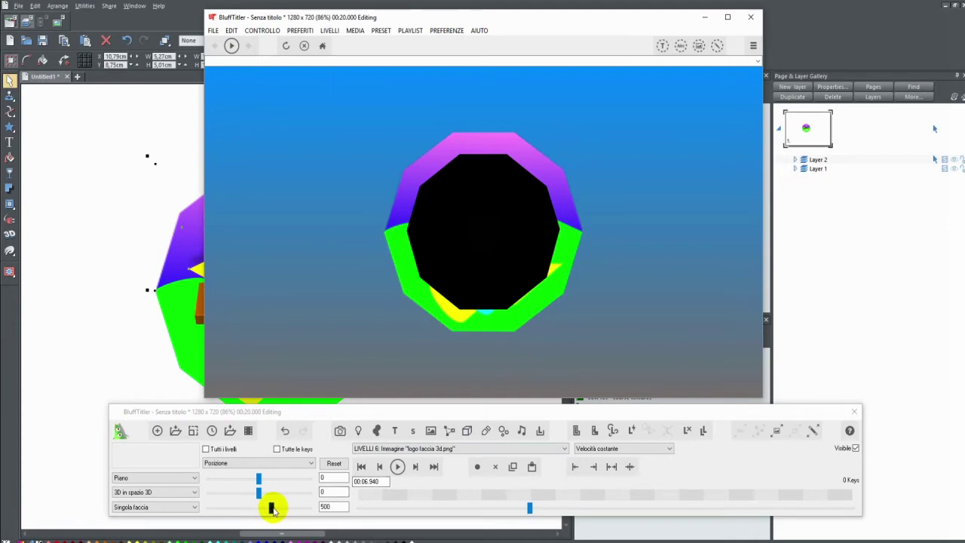
drag(272, 509, 272, 509)
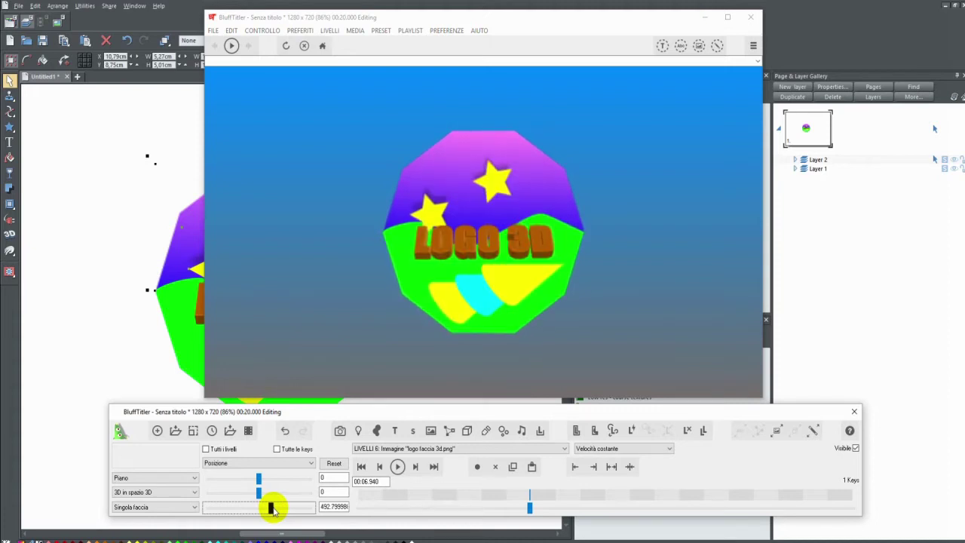
Set the logo faccia 3d.png image's Grandezza to about 0.779 by 0.769 and move its key to 00:00.000.
click(269, 461)
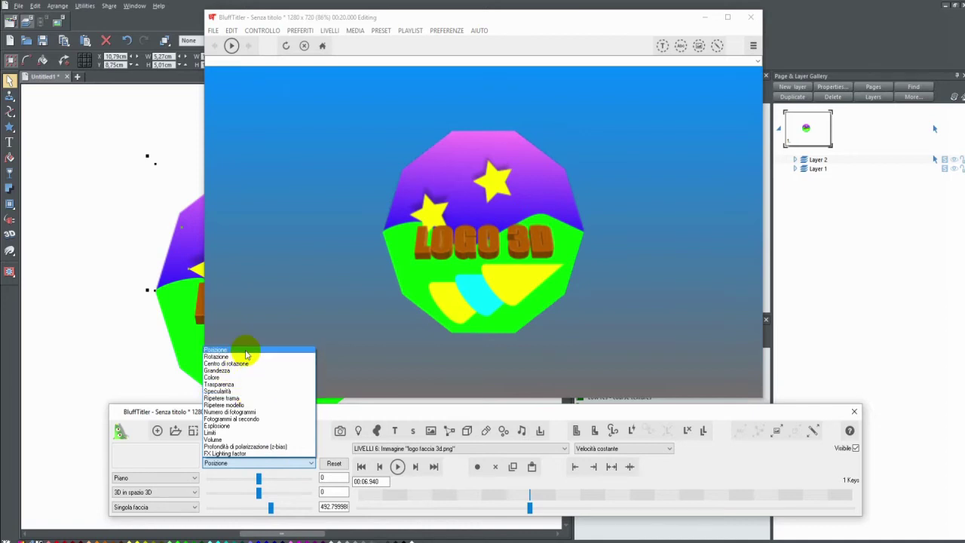
click(226, 370)
drag(530, 494, 319, 490)
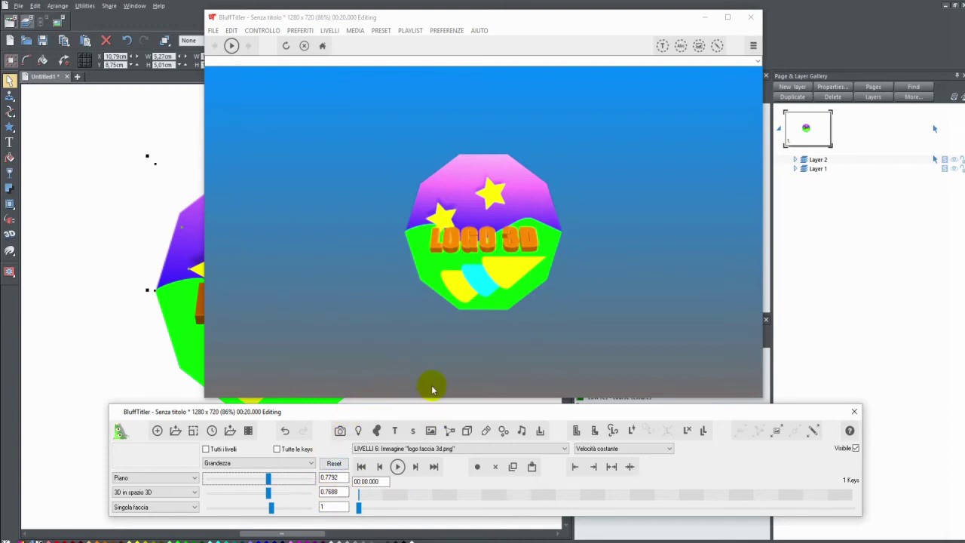
Add a container layer to the show.
click(331, 31)
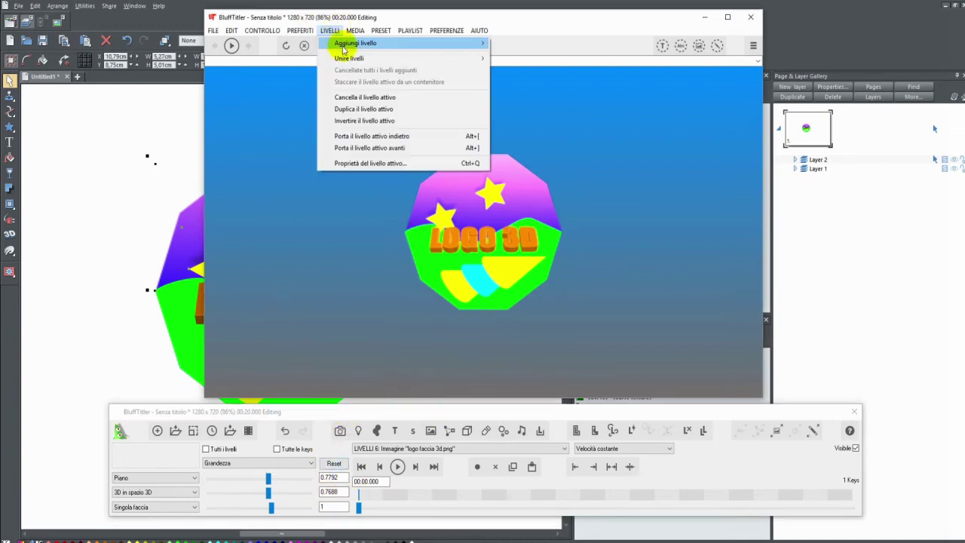
mouse_move(353, 43)
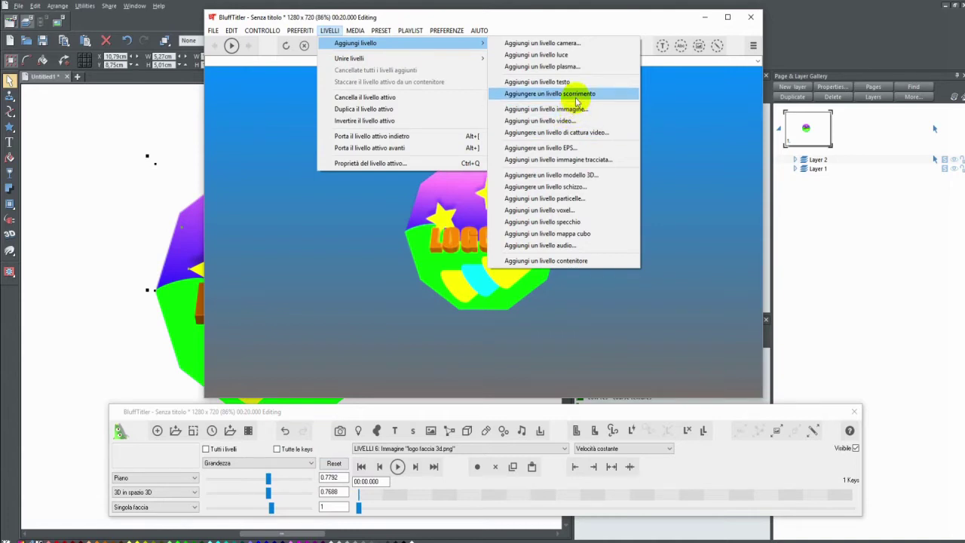
click(584, 260)
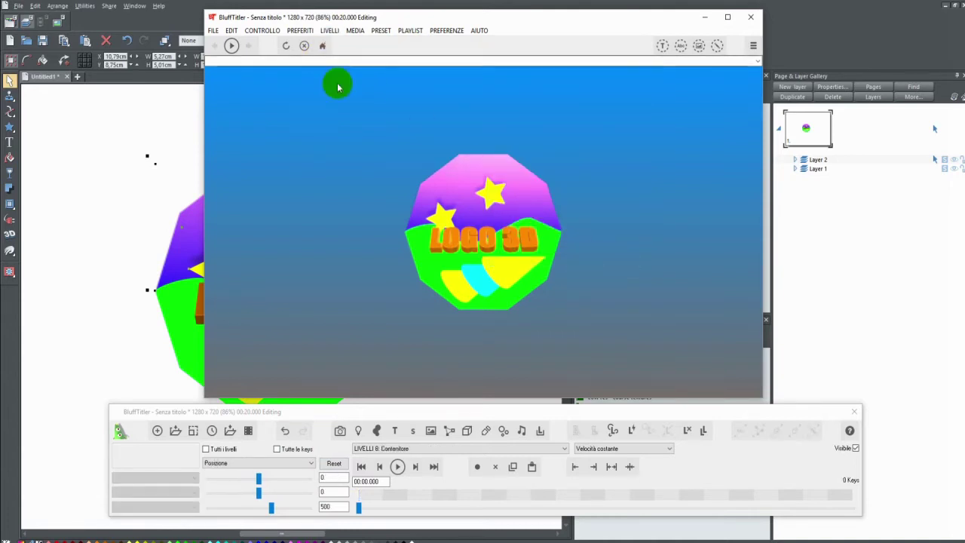
Attach the ottagono.png traced image layer to the container.
click(430, 448)
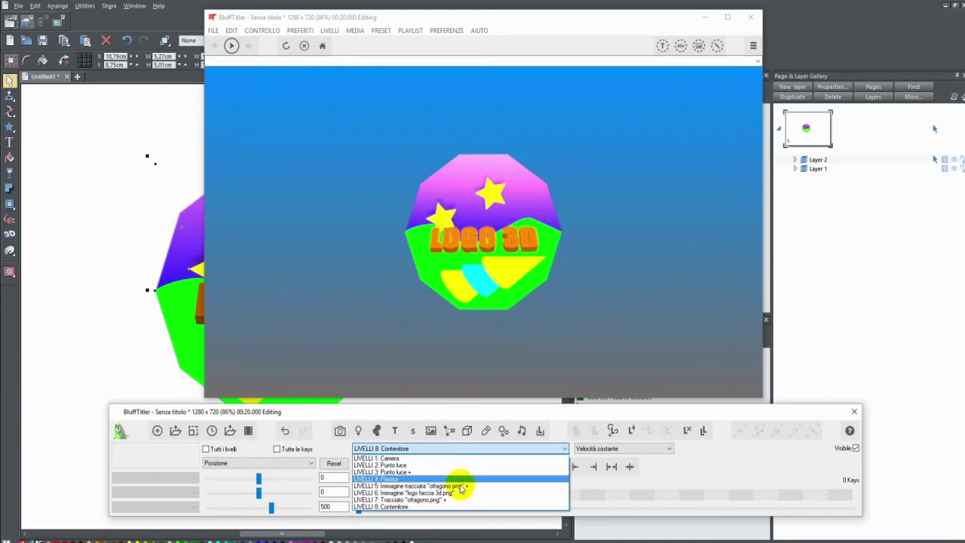
click(460, 486)
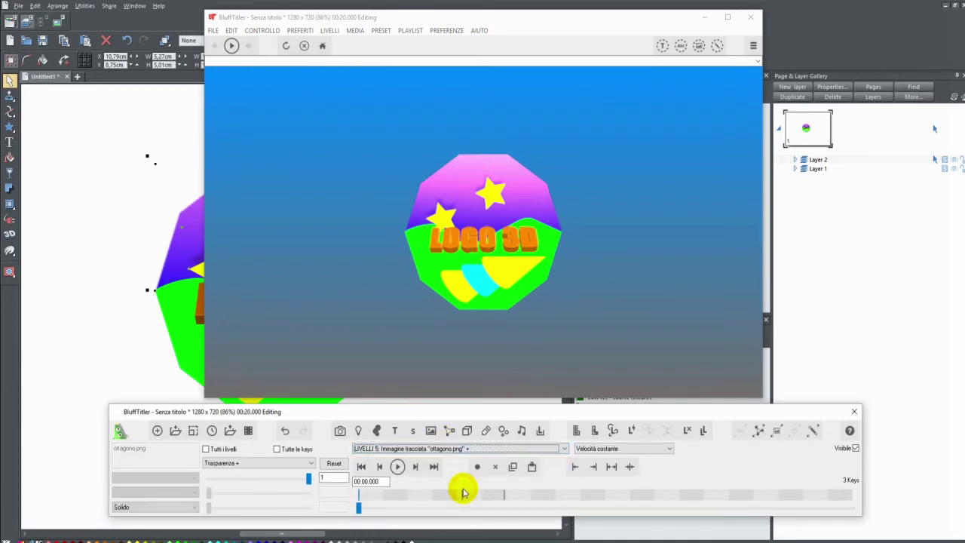
click(336, 33)
mouse_move(355, 59)
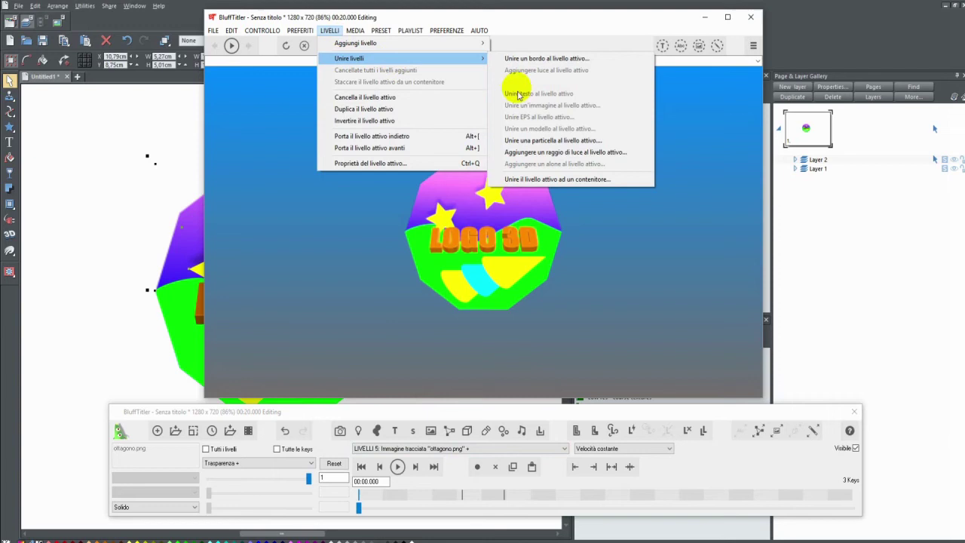
click(535, 180)
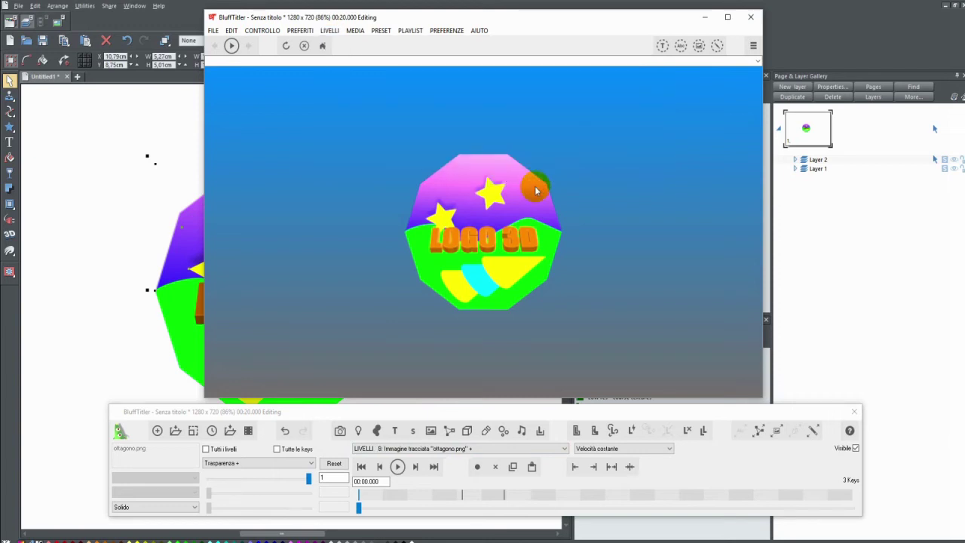
Attach the logo faccia 3d.png image layer to the container.
click(463, 449)
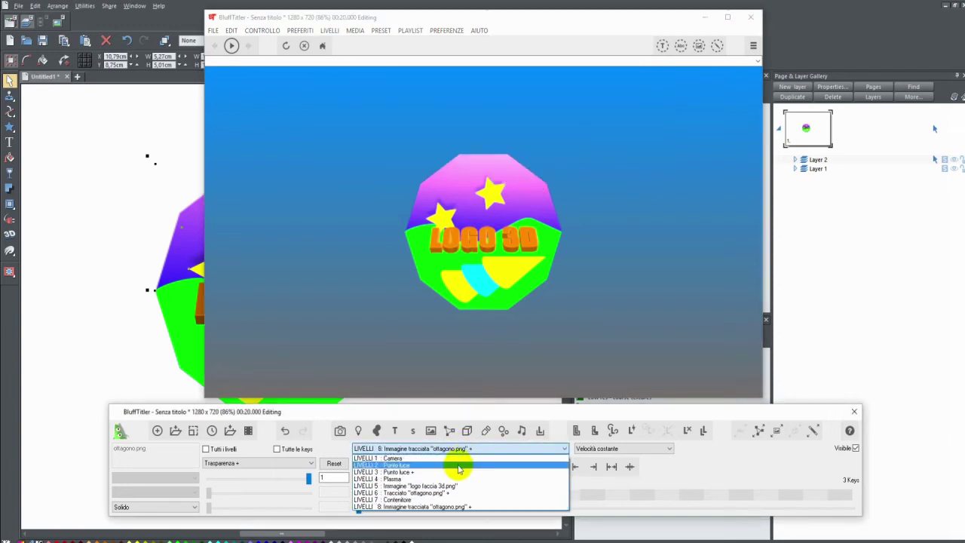
click(460, 486)
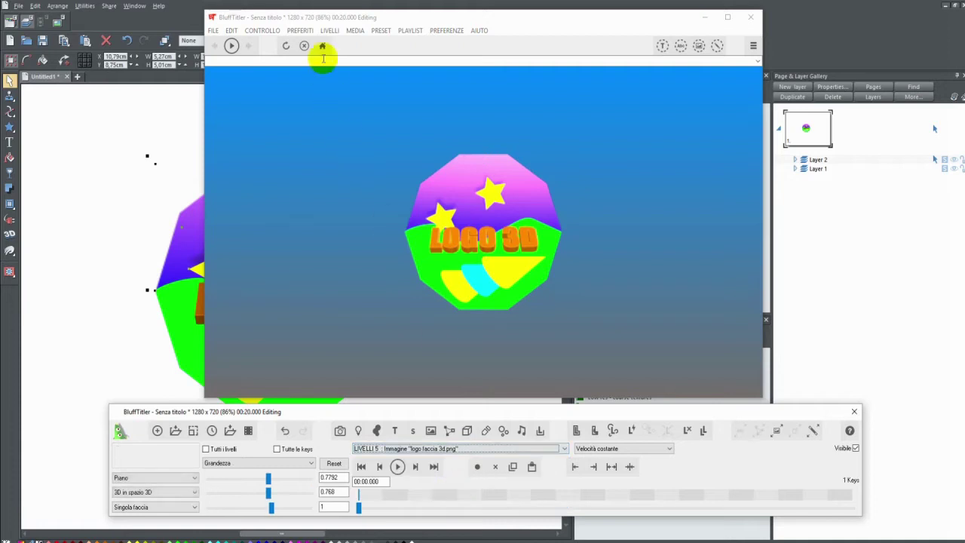
click(327, 31)
mouse_move(332, 58)
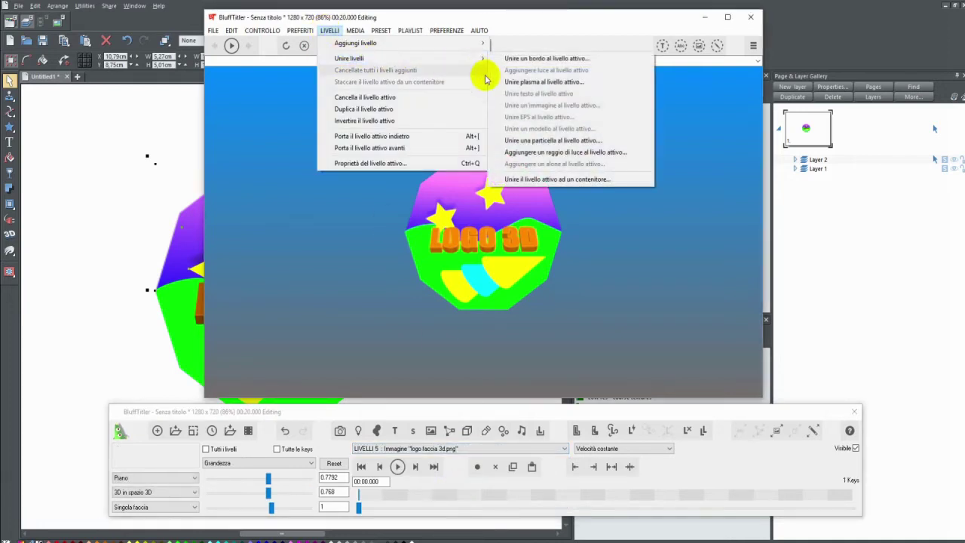
click(522, 179)
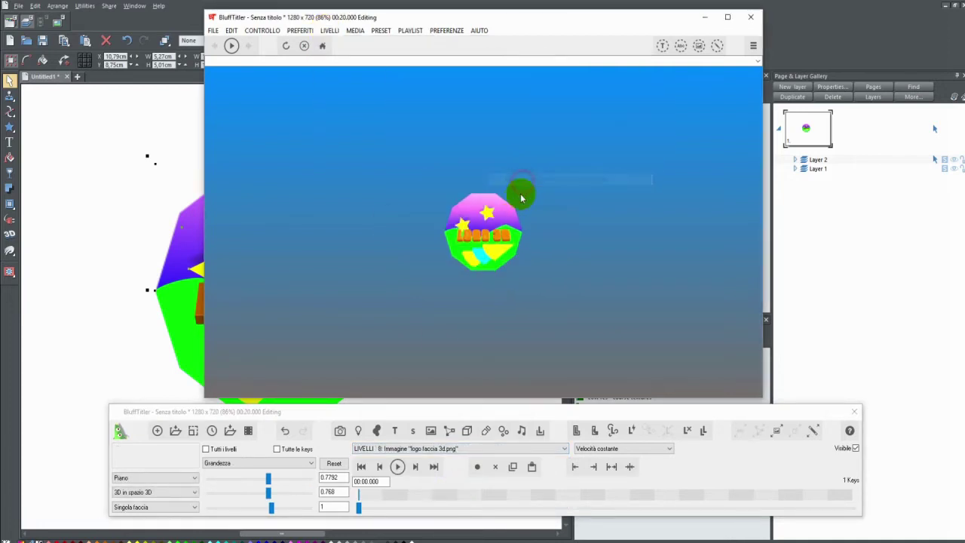
Animate the logo faccia 3d.png image's Trasparenza with three keys, from 1 at the start to 0 at the last key, and preview it.
click(417, 448)
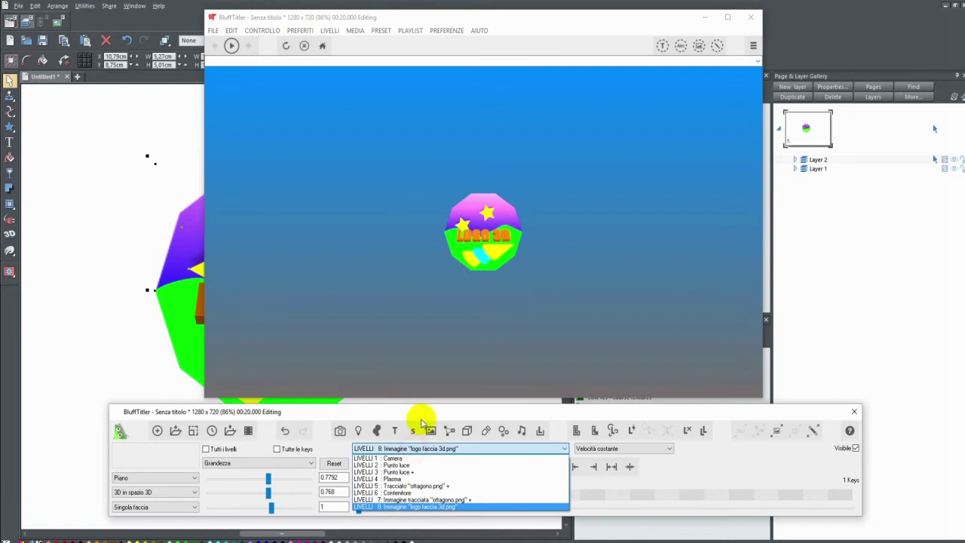
click(458, 499)
mouse_move(209, 480)
mouse_down()
mouse_move(324, 490)
mouse_move(377, 510)
mouse_move(525, 511)
mouse_up()
click(477, 466)
drag(309, 481, 155, 463)
drag(523, 509, 309, 490)
click(397, 467)
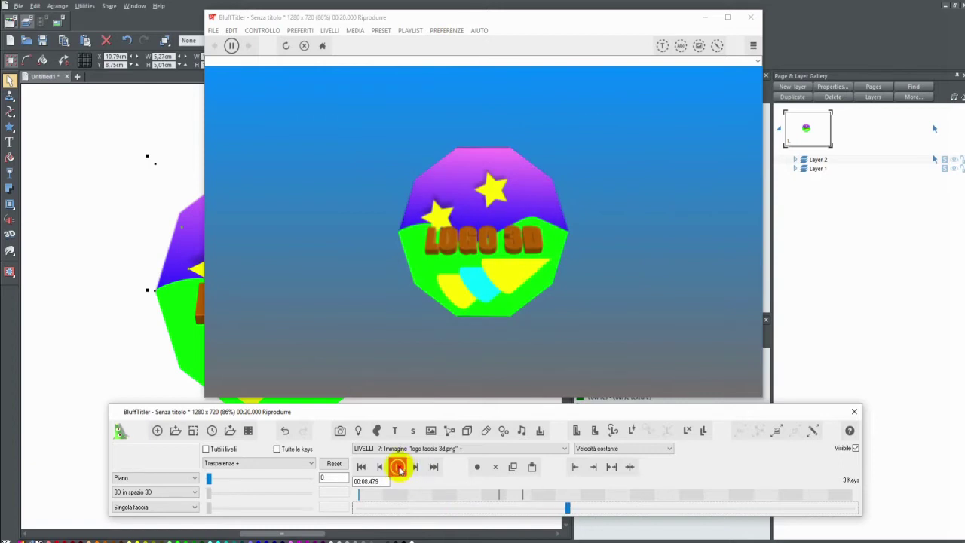
click(398, 467)
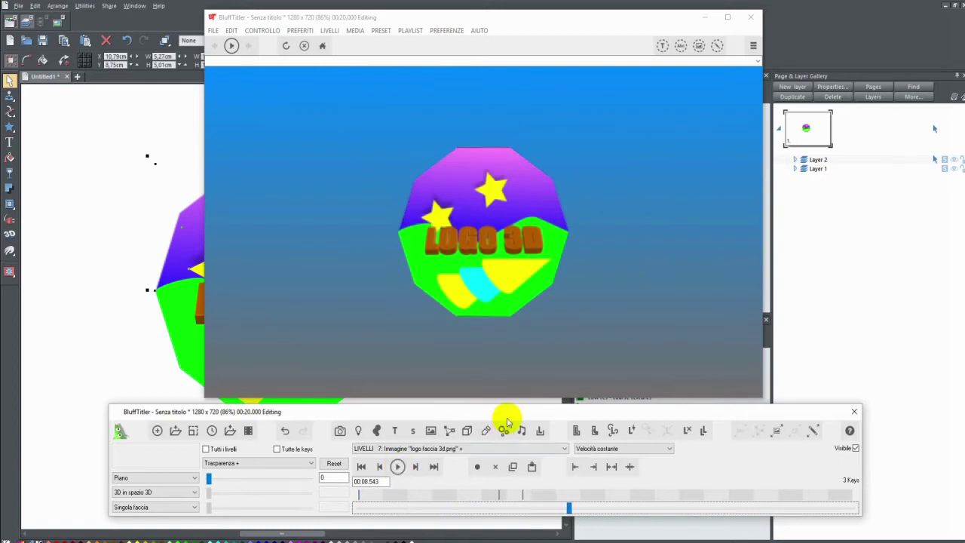
click(267, 204)
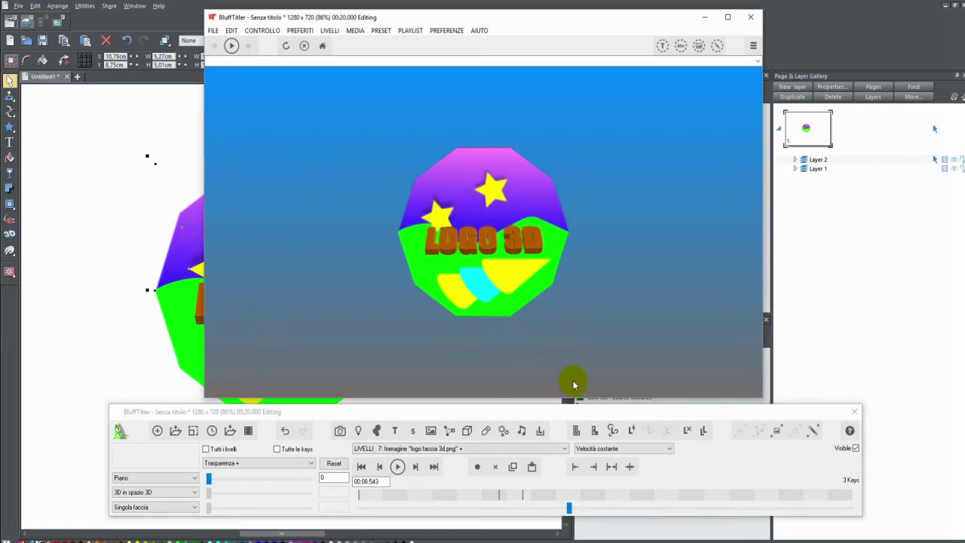
Attach a Sparkles3 particle preset to the logo faccia 3d.png image layer.
click(615, 429)
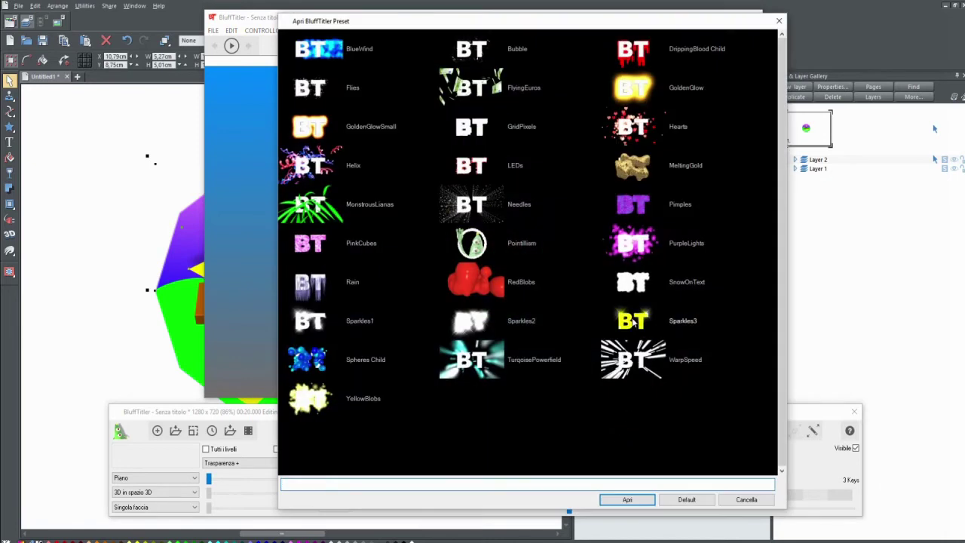
click(634, 320)
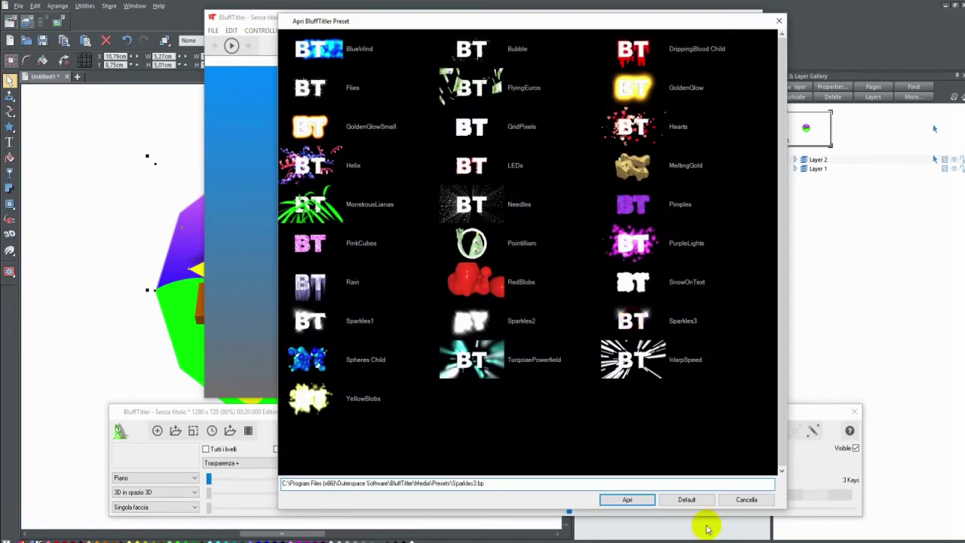
click(641, 500)
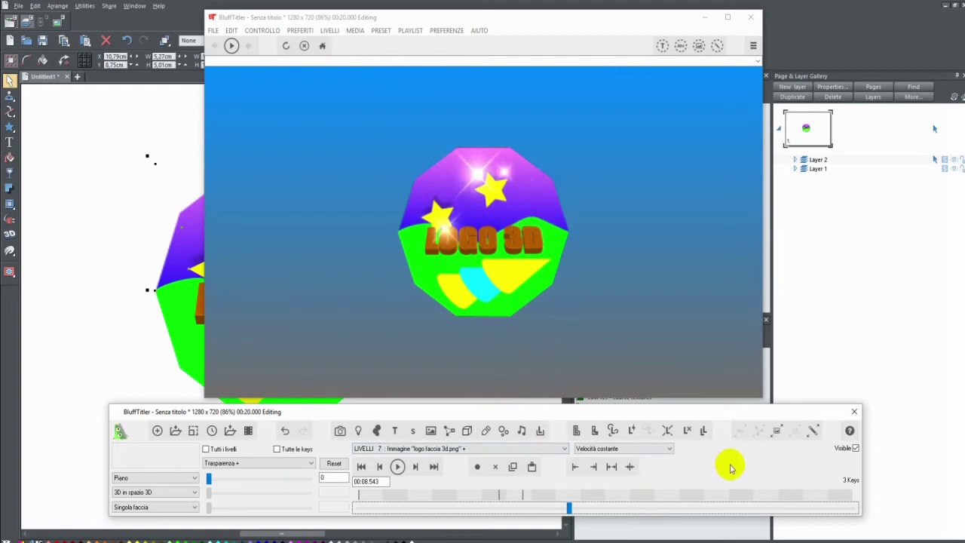
Add a Rotazione key to the container at about 8.84 s with values of about -43.6, 50.9 and 0.
click(519, 508)
drag(519, 508, 576, 508)
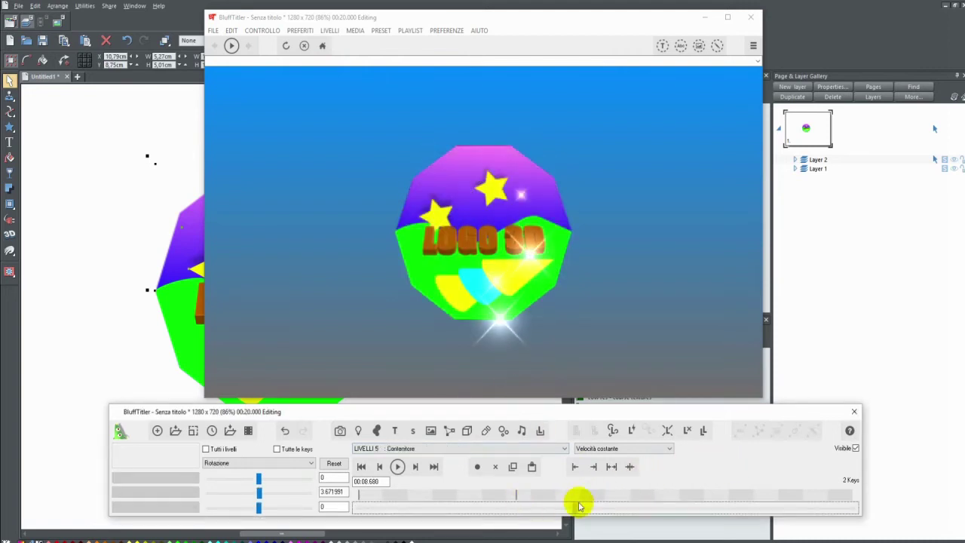
drag(259, 497, 254, 483)
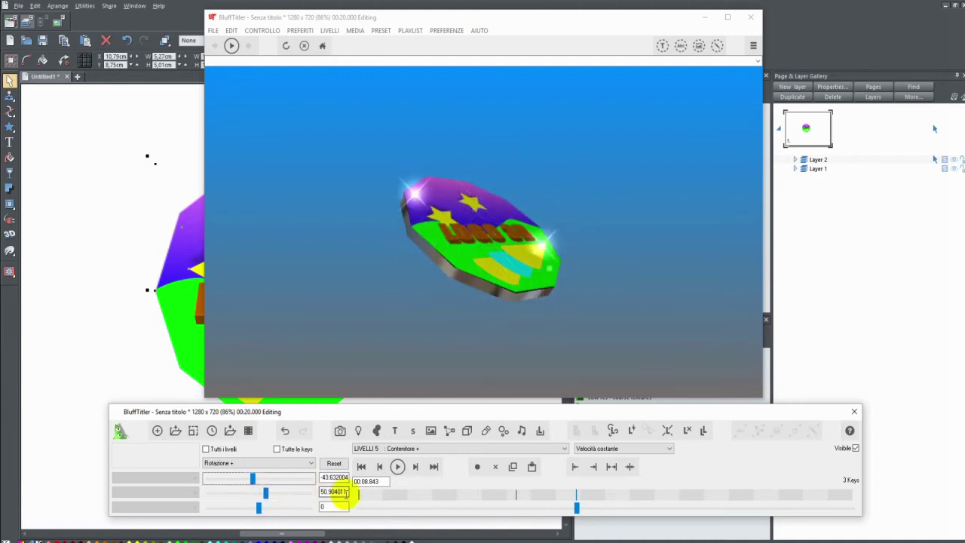
Add another Rotazione key to the container with values of about -10.94, 360 and 10.94, and preview the animation from the start.
click(686, 509)
drag(260, 510, 264, 511)
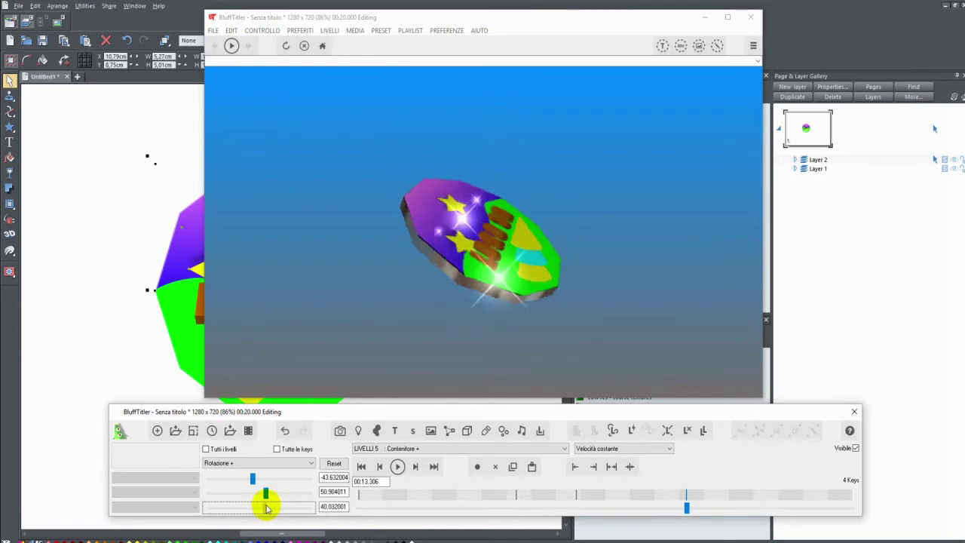
drag(270, 495, 311, 498)
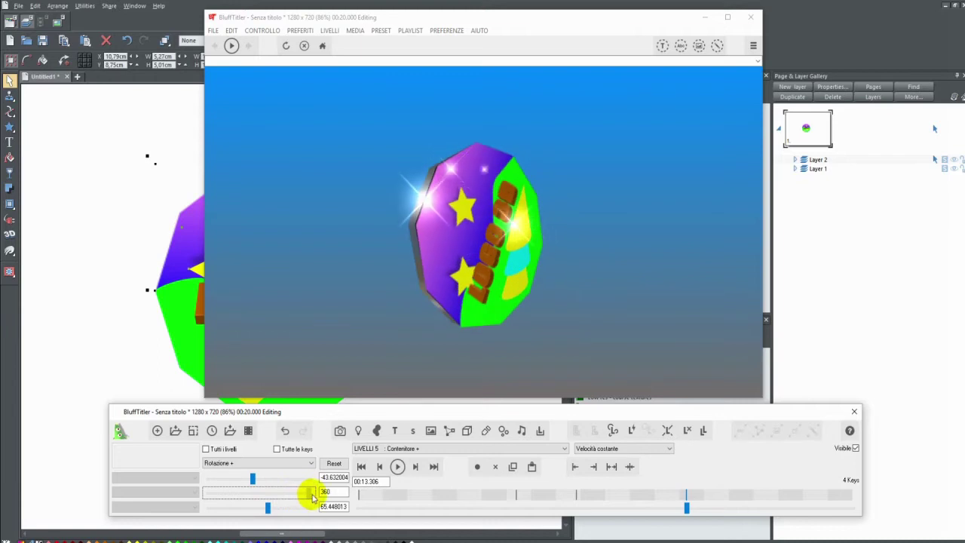
drag(254, 478, 263, 509)
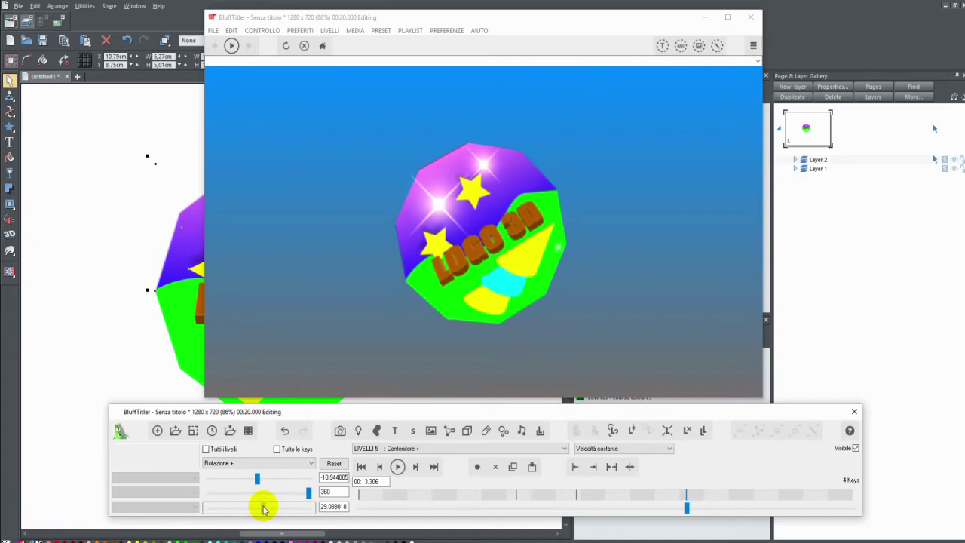
mouse_move(686, 500)
mouse_down()
mouse_move(742, 502)
mouse_move(339, 508)
mouse_move(365, 490)
mouse_up()
click(399, 467)
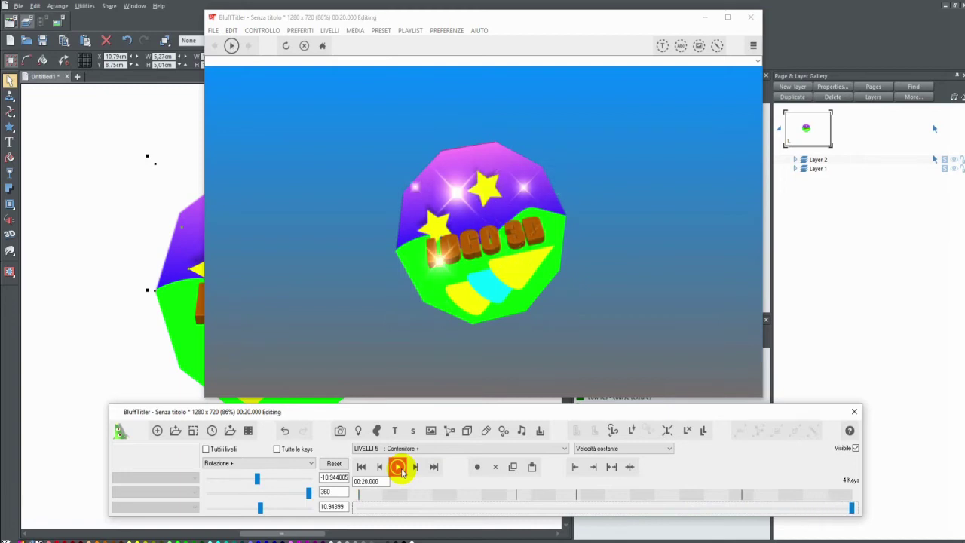
Attach the LightDiscs border preset to the ottagono.png traced image layer.
click(759, 200)
mouse_move(585, 506)
mouse_down()
mouse_move(481, 504)
mouse_move(575, 511)
mouse_up()
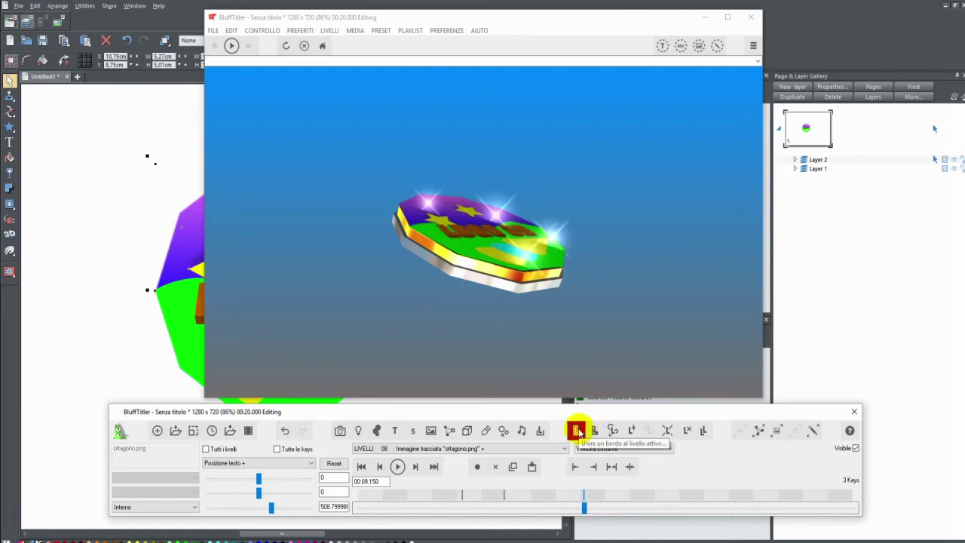
click(577, 430)
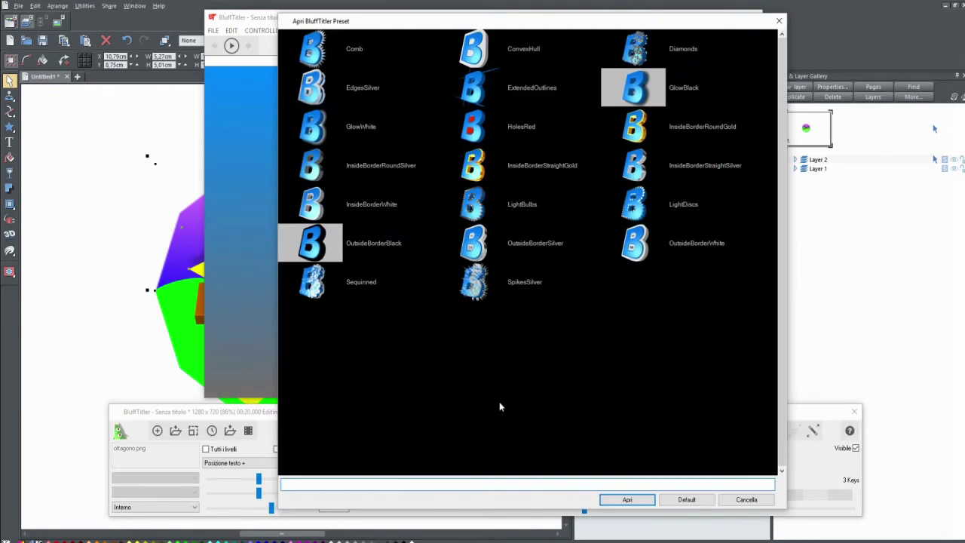
double_click(650, 208)
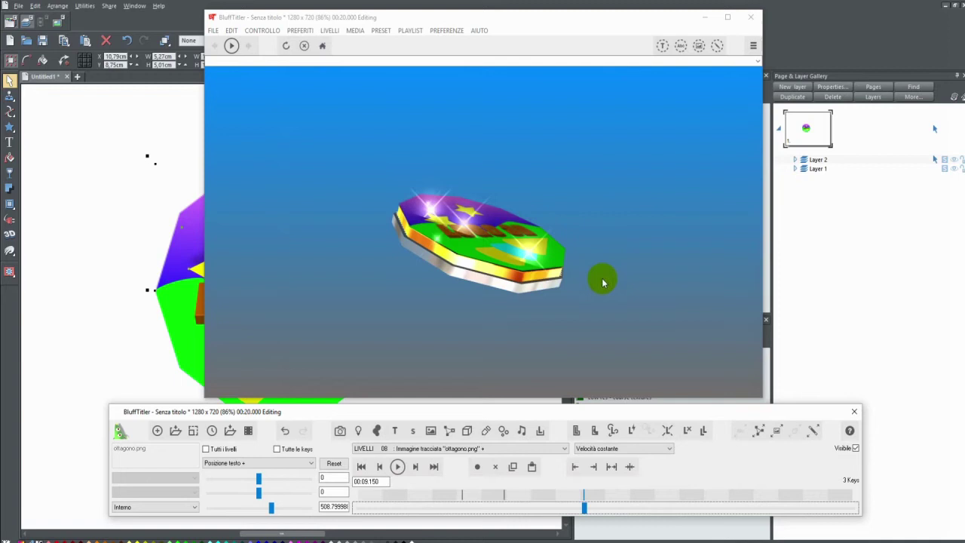
Attach the LightBulbs border preset to the ottagono.png traced image layer and play the animation from the start.
click(577, 430)
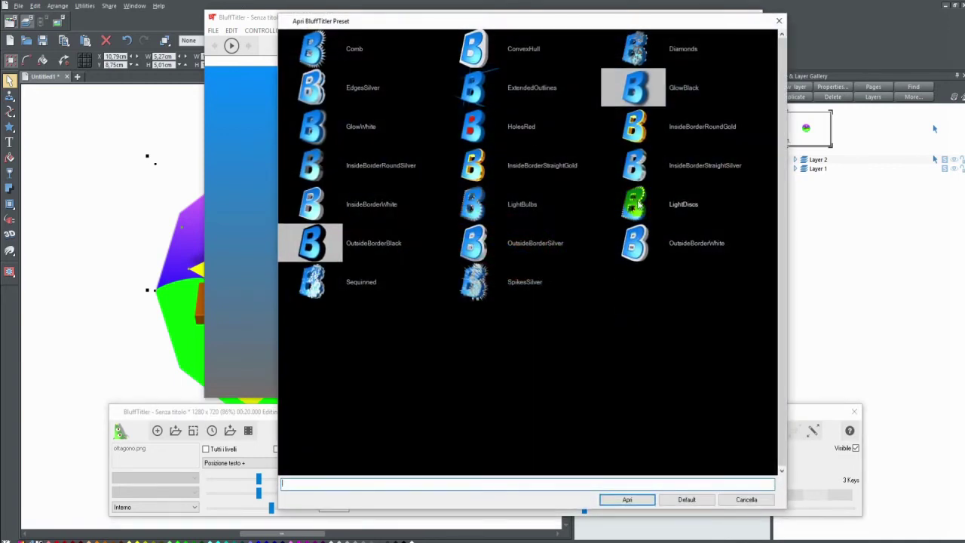
double_click(469, 205)
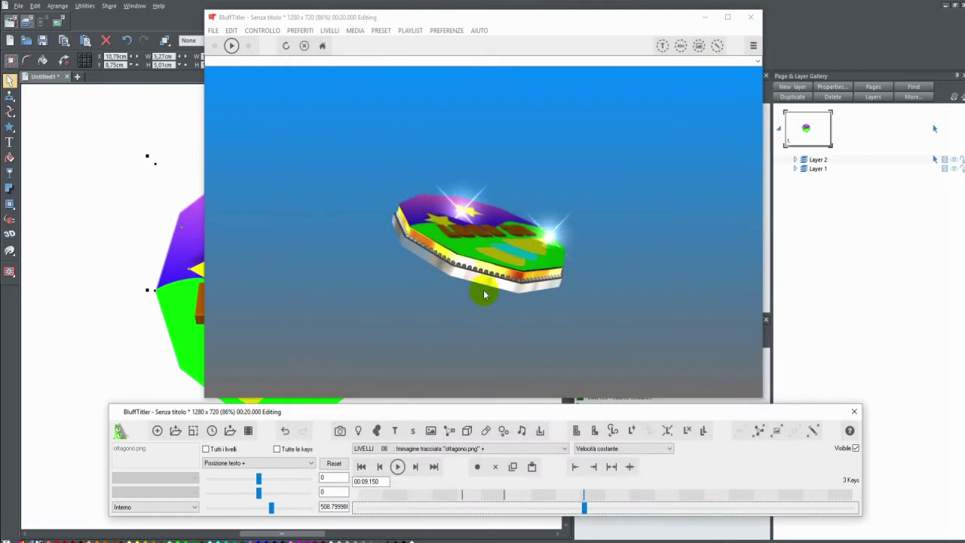
drag(571, 506, 307, 469)
click(397, 467)
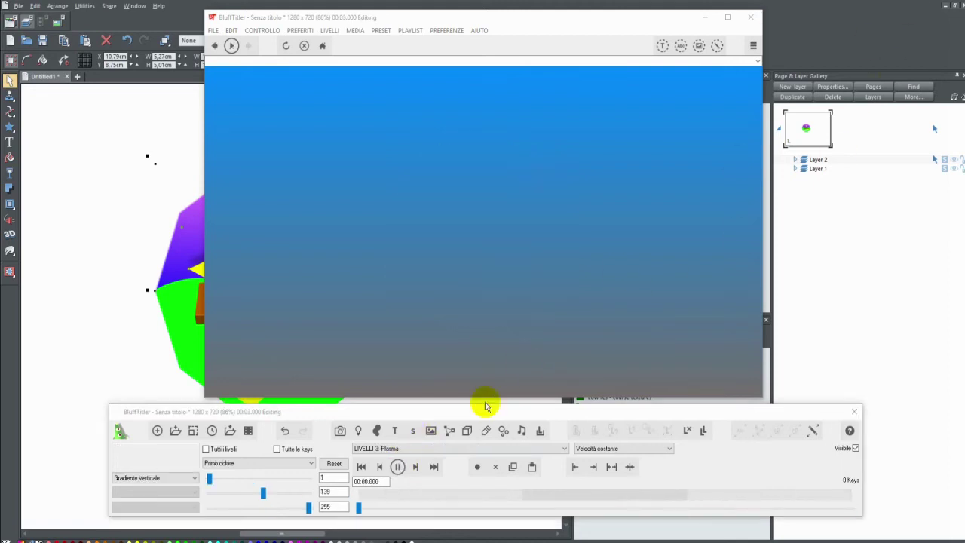
Add a sketch layer from scritta ciao.png in the Calcetto folder to the new show.
click(486, 431)
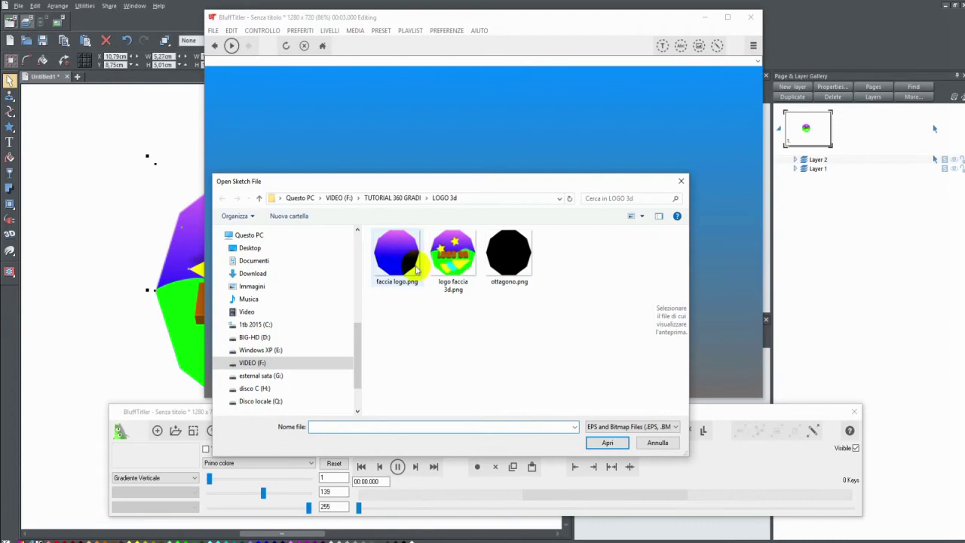
click(402, 198)
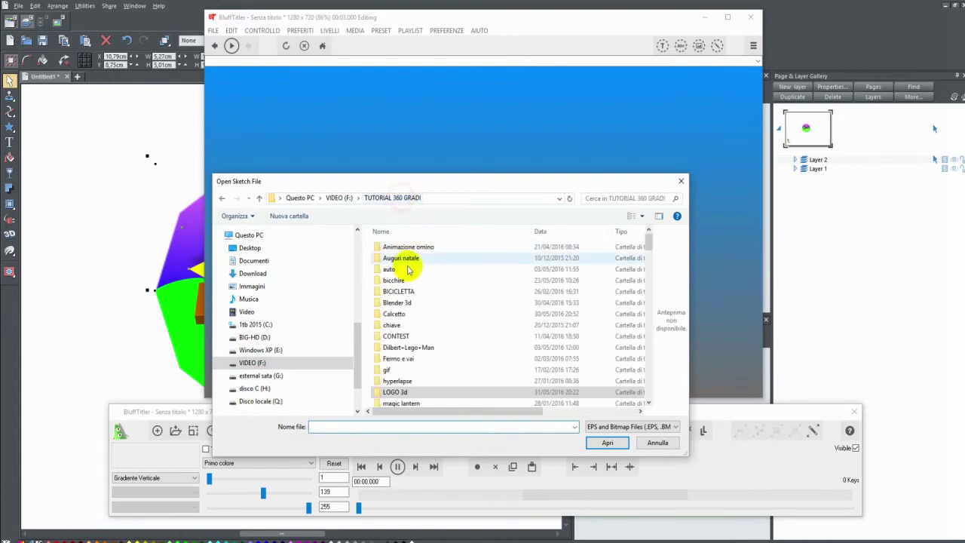
double_click(399, 317)
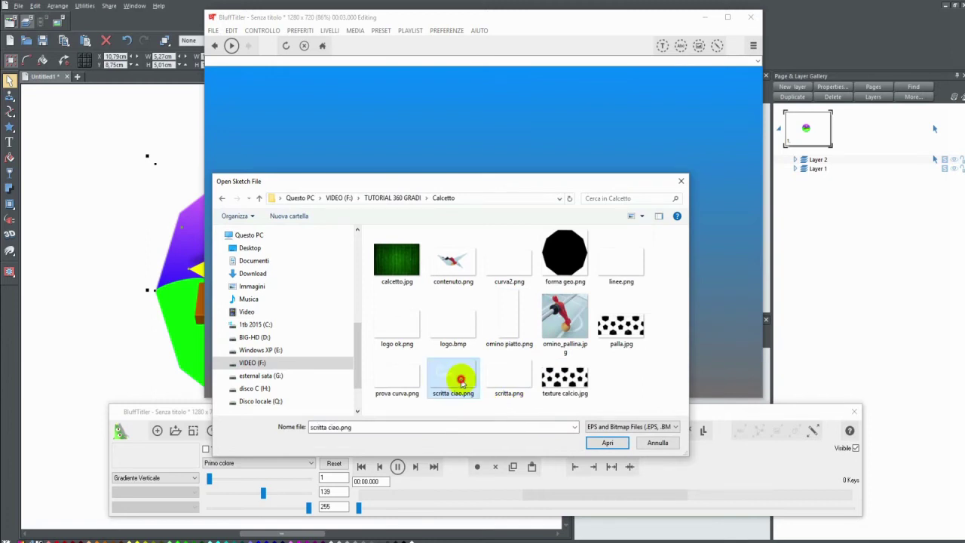
double_click(457, 380)
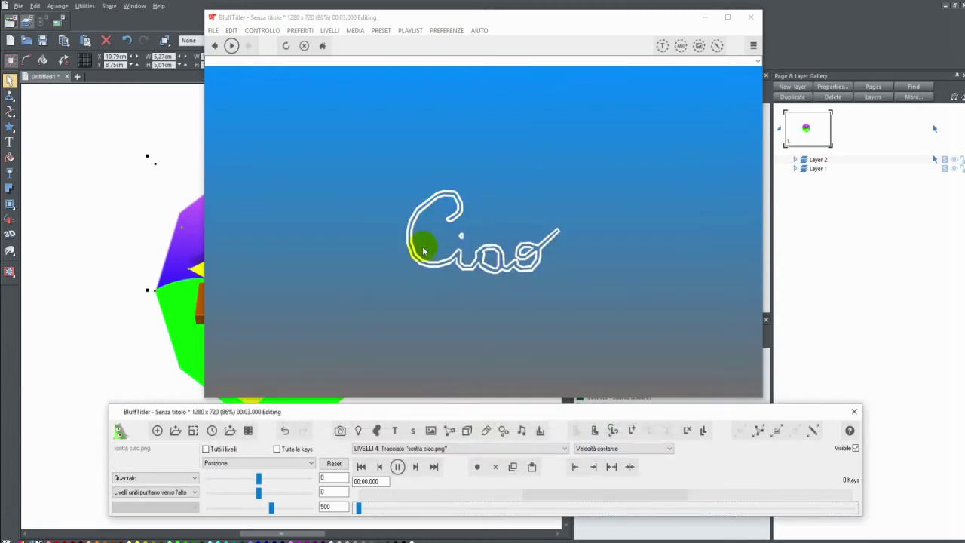
Test the scritta ciao.png sketch's Scrittura by lowering its first value and returning it to 1.
click(240, 462)
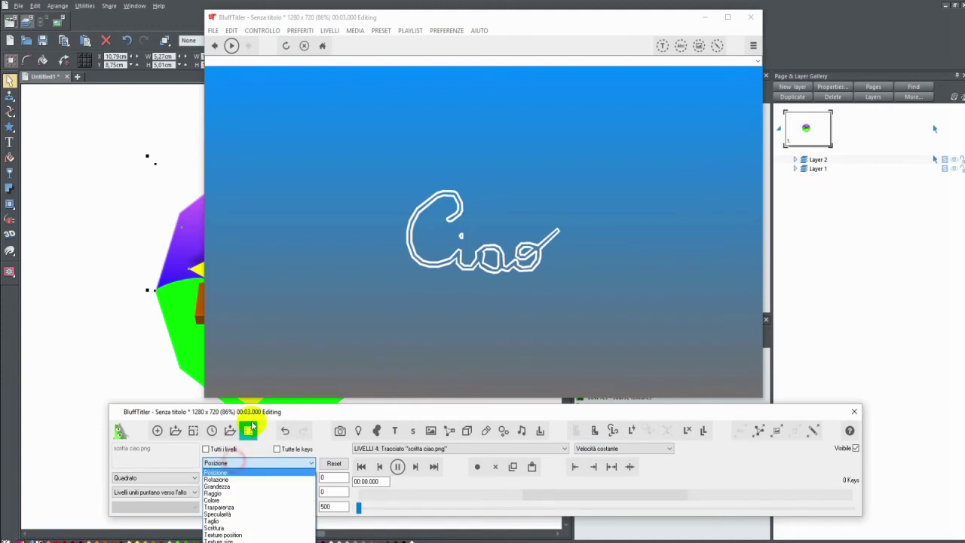
click(231, 521)
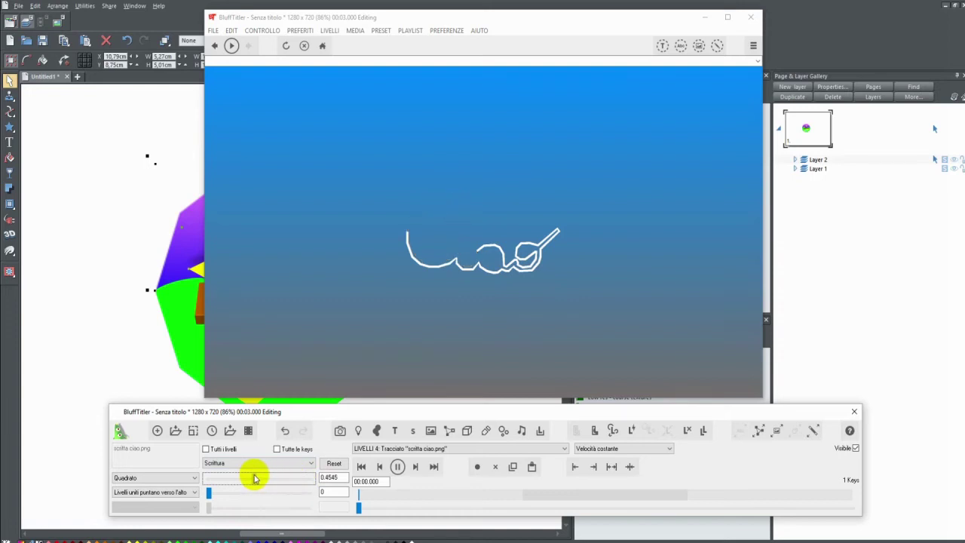
drag(229, 476, 210, 477)
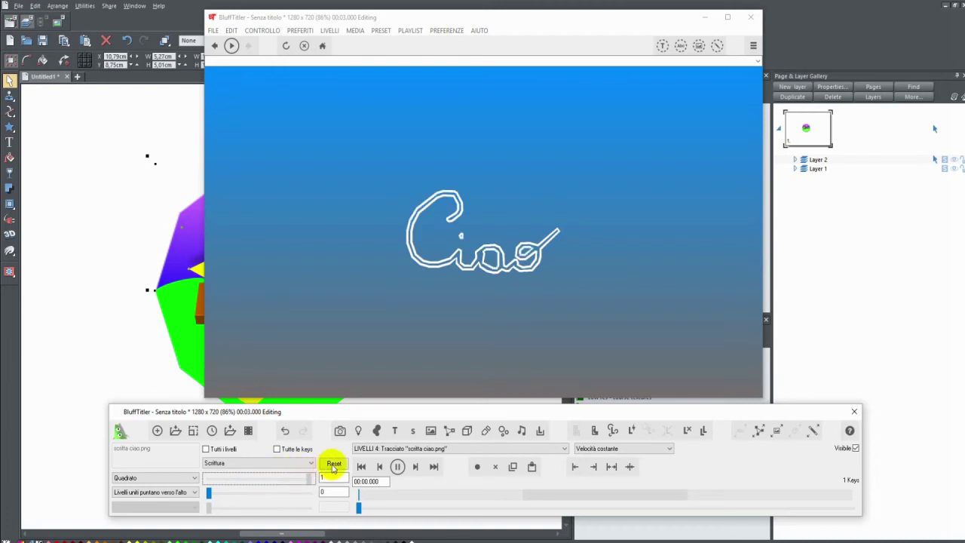
drag(285, 472, 308, 471)
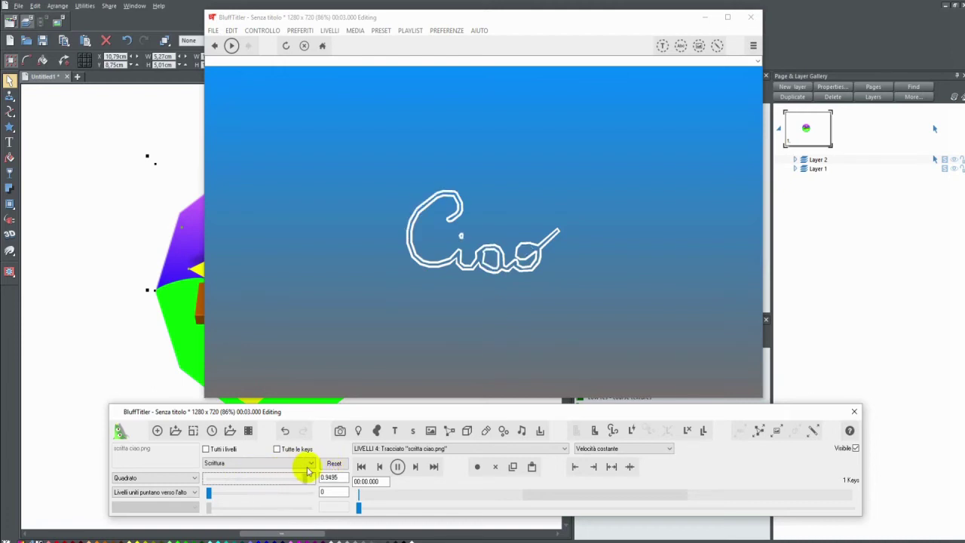
Adjust the Rotazione of the scritta ciao.png sketch layer to turn the lettering in 3D space.
click(265, 461)
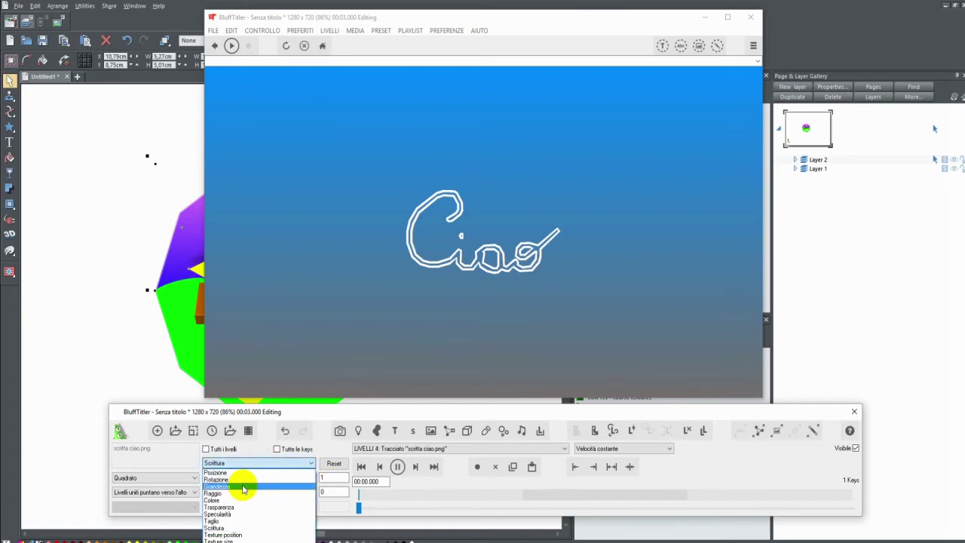
click(243, 480)
mouse_move(258, 493)
mouse_down()
mouse_move(274, 493)
mouse_move(252, 493)
mouse_move(259, 478)
mouse_move(249, 478)
mouse_move(259, 481)
mouse_up()
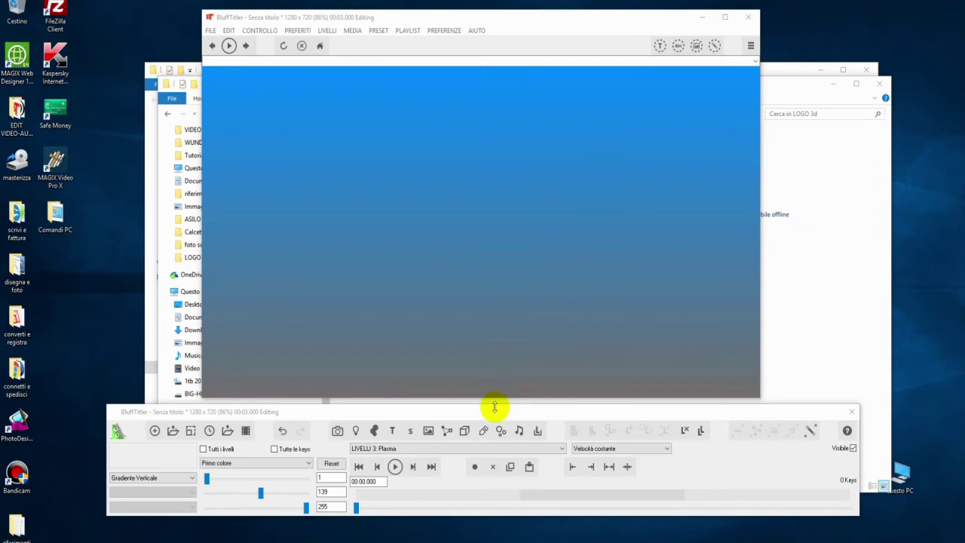
Add a sketch layer from scritta.png in the Calcetto folder to the empty show.
click(484, 432)
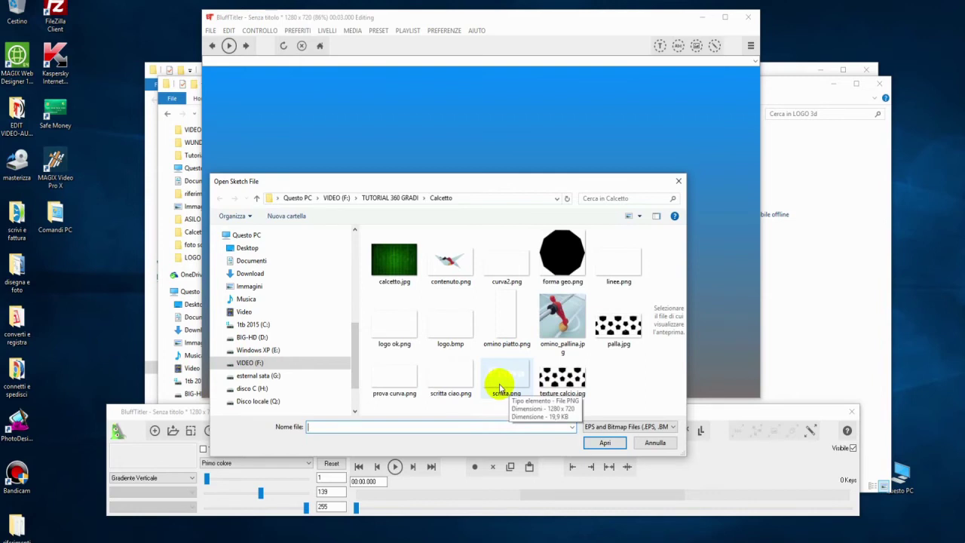
click(500, 381)
click(604, 443)
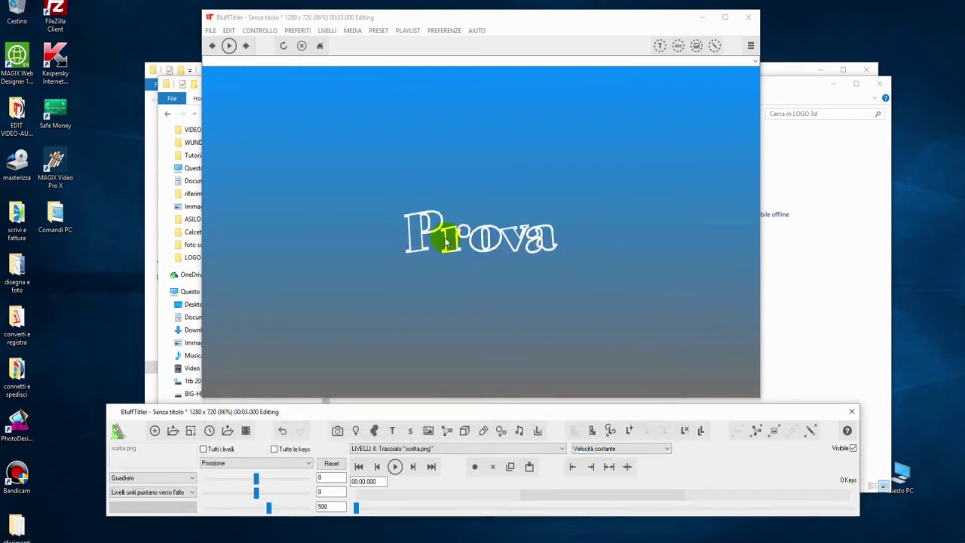
Thin the scritta.png sketch's outline by setting its Raggio to about 1.16 and 0.46.
click(254, 463)
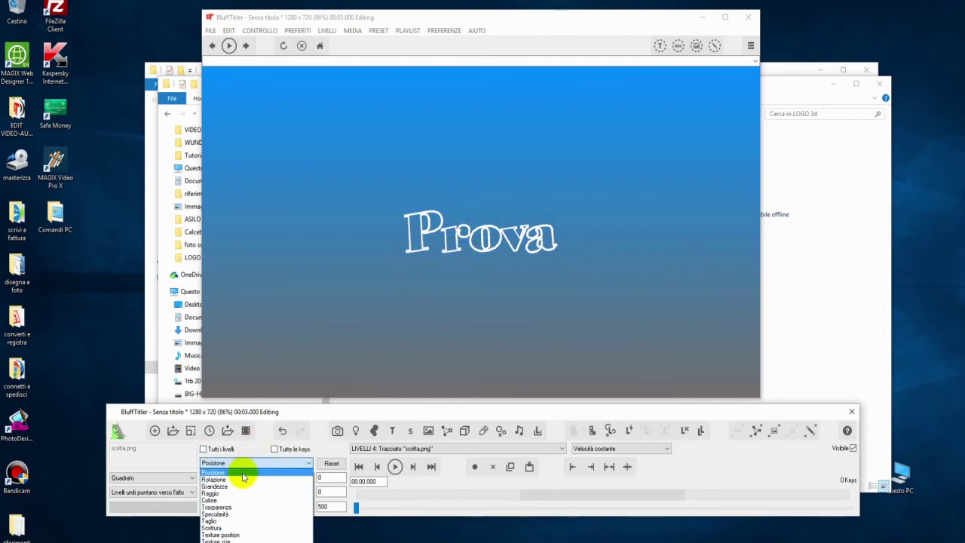
click(223, 492)
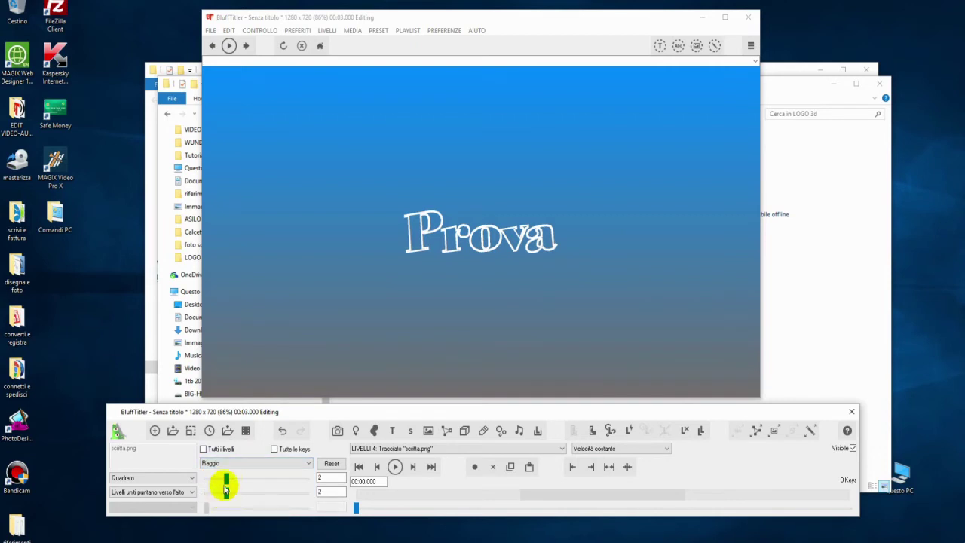
drag(225, 478, 212, 494)
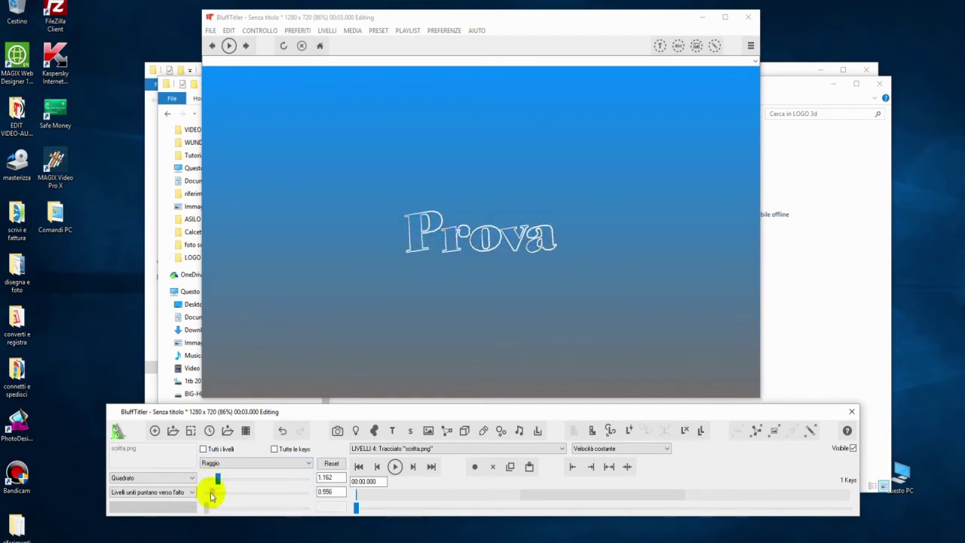
Test how the scritta.png sketch writes and erases itself with both Scrittura values, ending at 1 and 0.
click(230, 462)
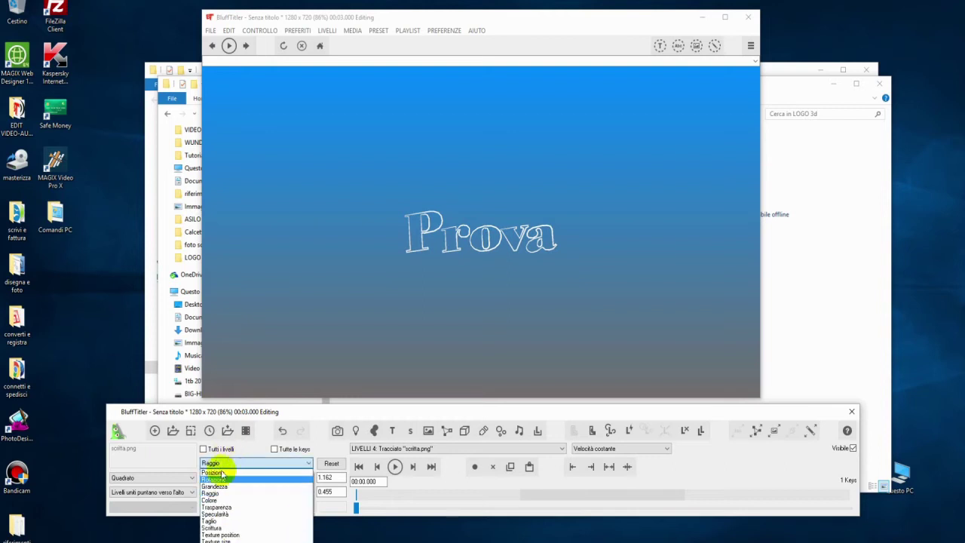
click(234, 526)
drag(297, 483, 231, 483)
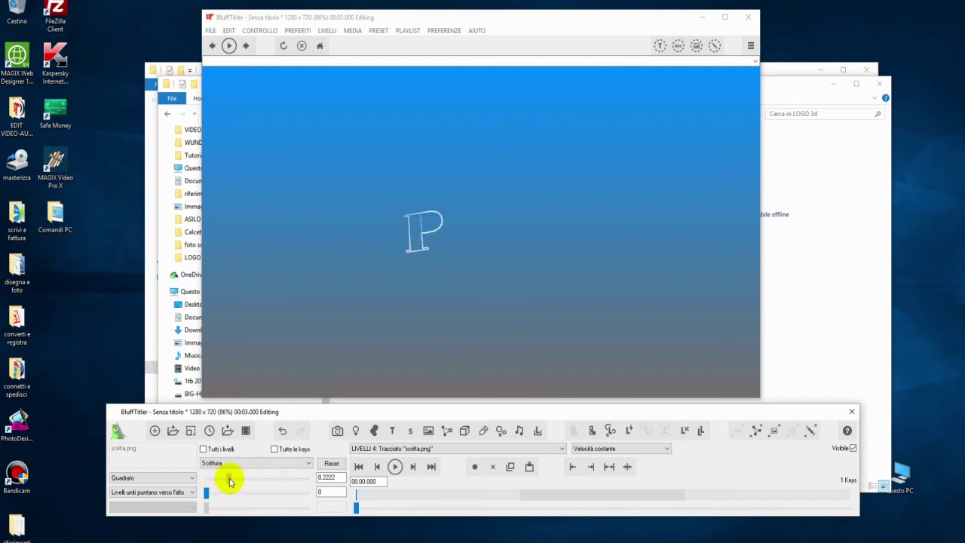
drag(266, 482, 311, 480)
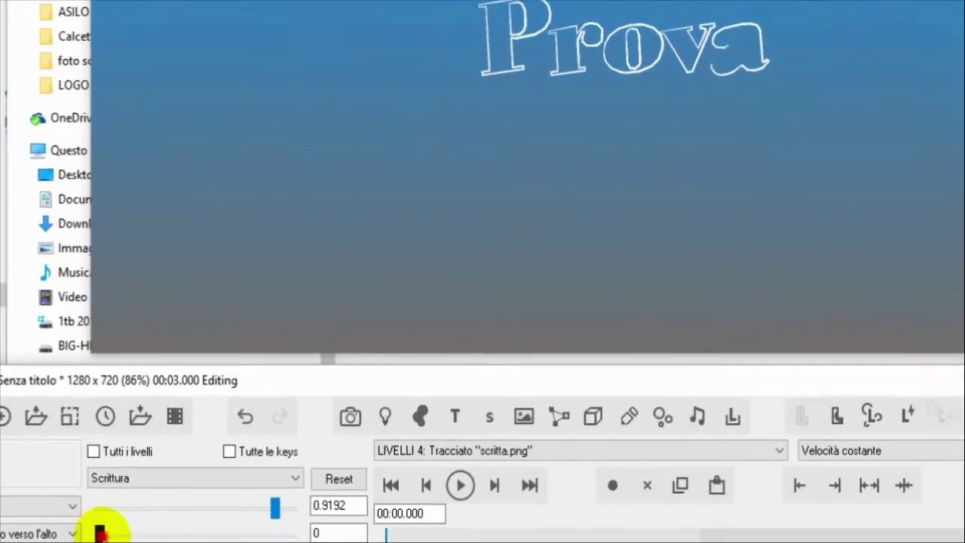
drag(104, 525, 233, 515)
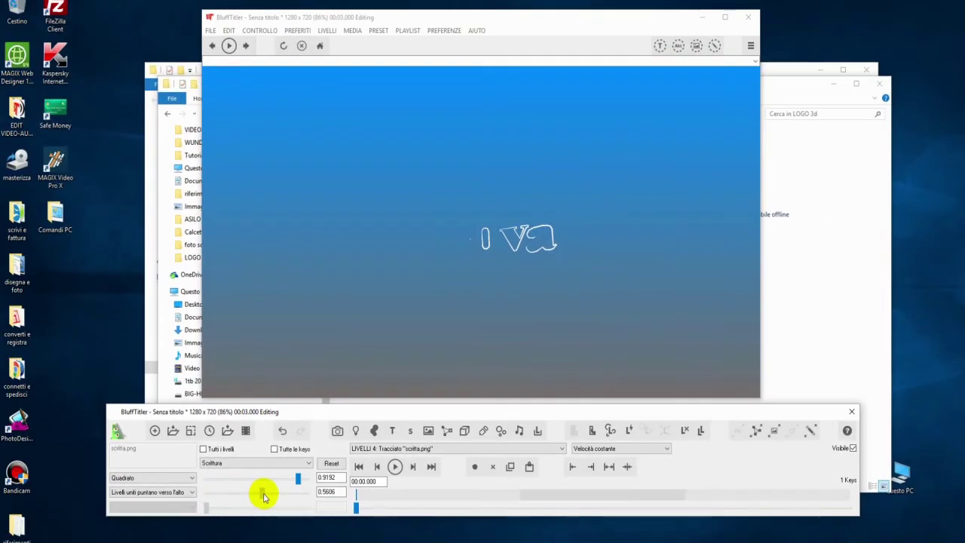
drag(287, 496, 199, 490)
drag(299, 479, 320, 486)
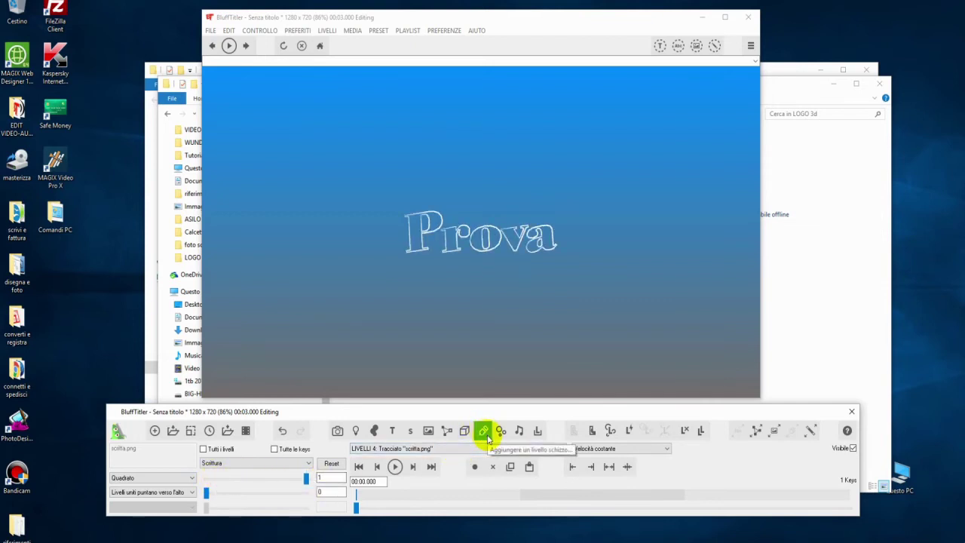
Replace the scritta.png sketch layer with an EPS layer made from scritta.png in the Calcetto folder.
click(685, 430)
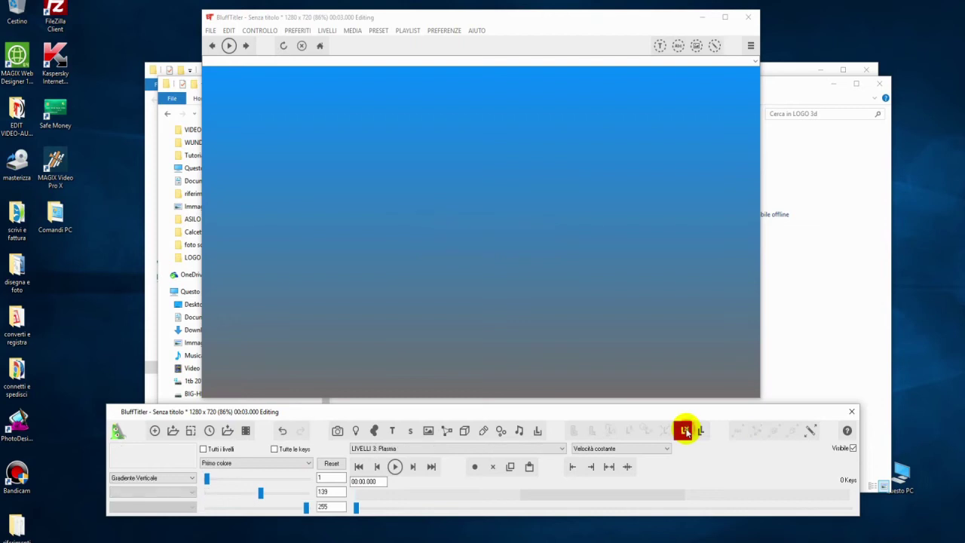
click(447, 433)
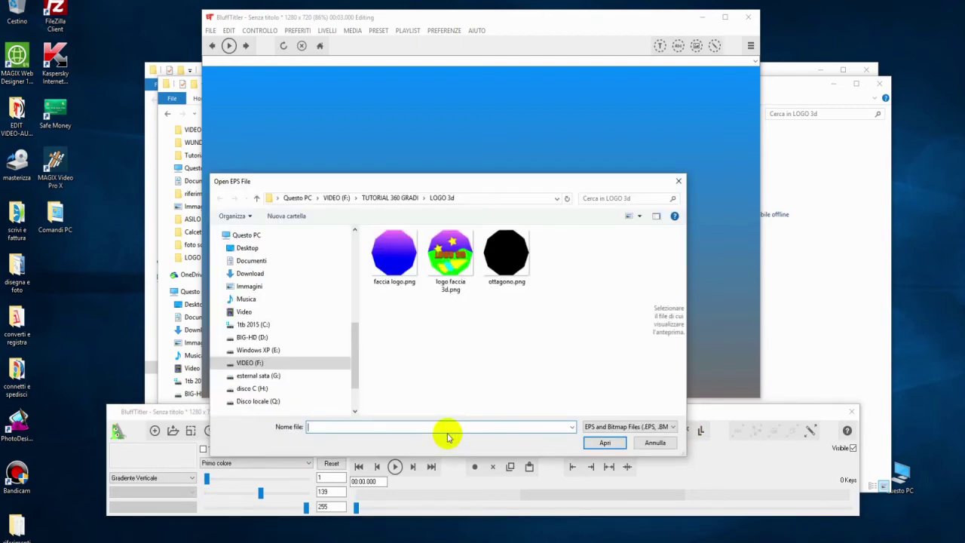
click(403, 201)
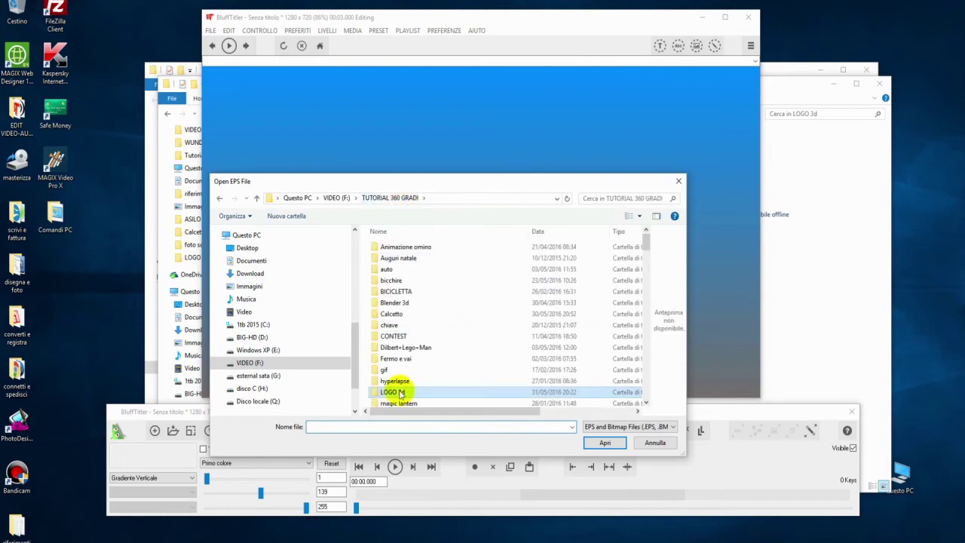
double_click(391, 314)
click(500, 381)
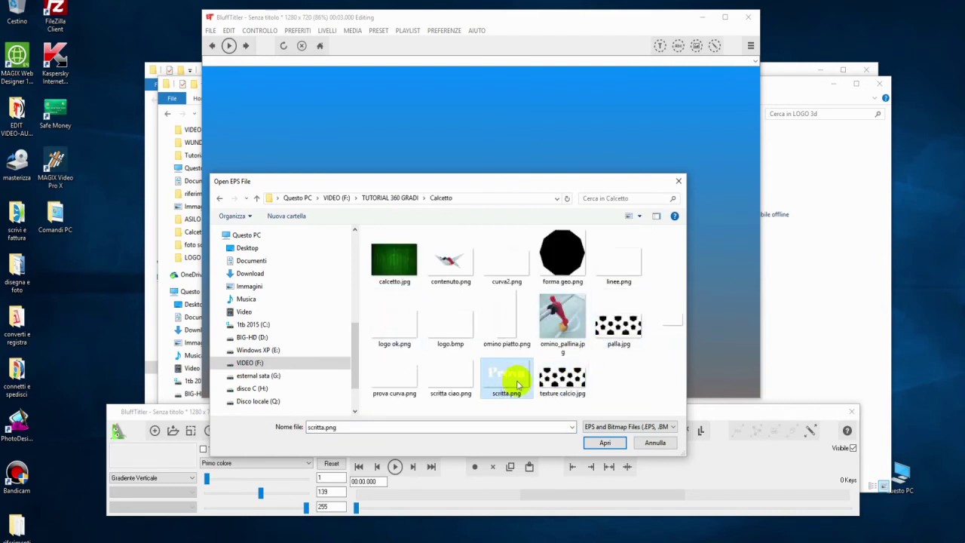
click(606, 442)
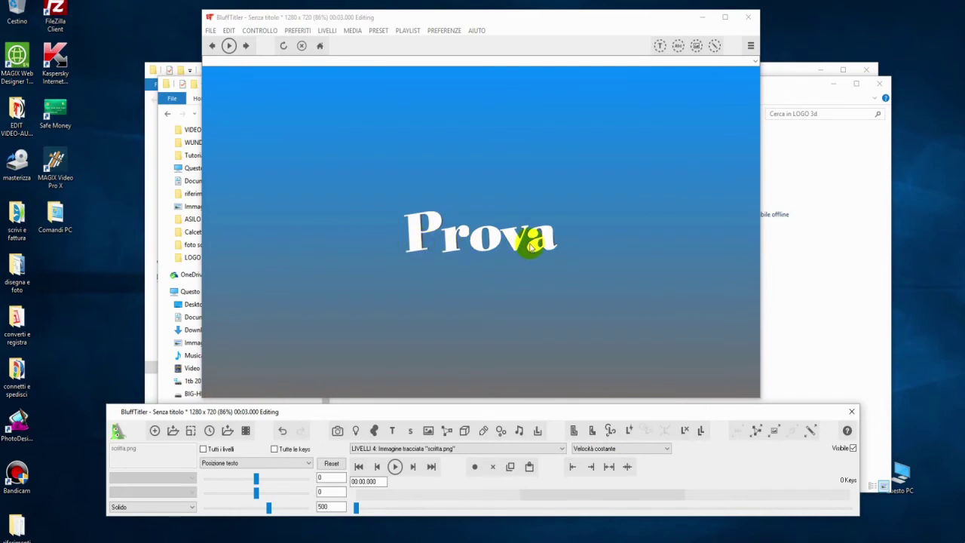
Bring the traced Prova lettering closer with a third Posizione testo value of about 222.4, and set its second Rotazione testo value to about 58.9.
drag(266, 507, 262, 508)
click(260, 463)
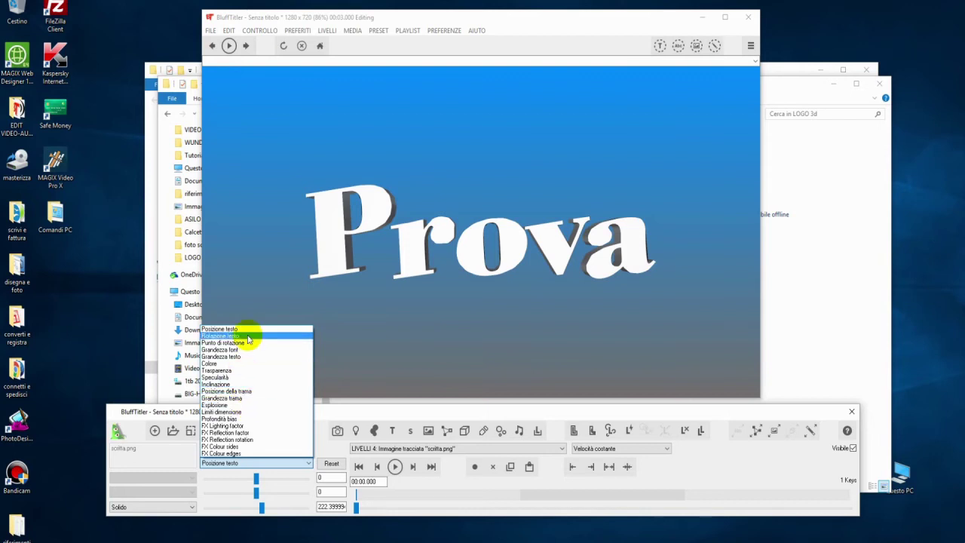
click(248, 336)
mouse_move(254, 491)
mouse_down()
mouse_move(280, 495)
mouse_move(266, 495)
mouse_up()
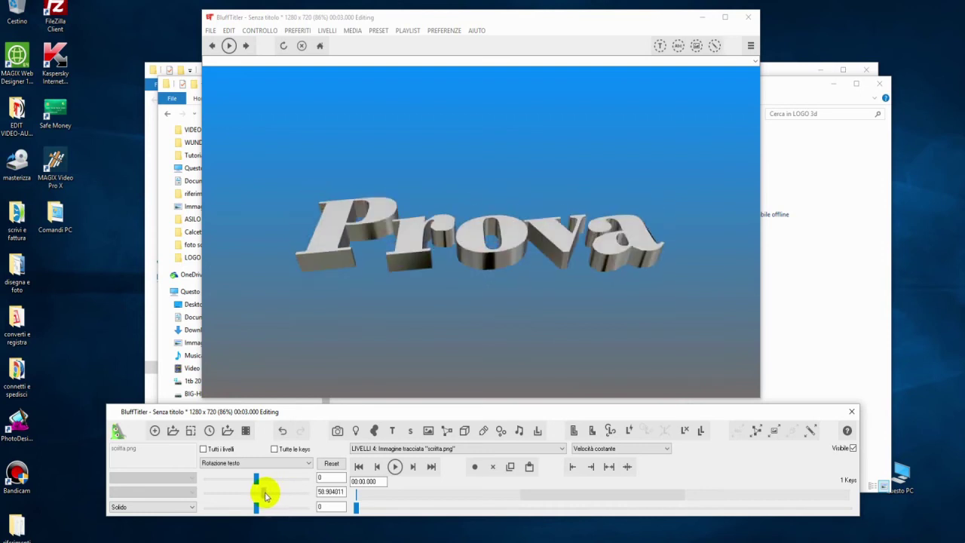
Deepen the Prova lettering's extrusion by setting the third Grandezza testo value to 10.
click(264, 464)
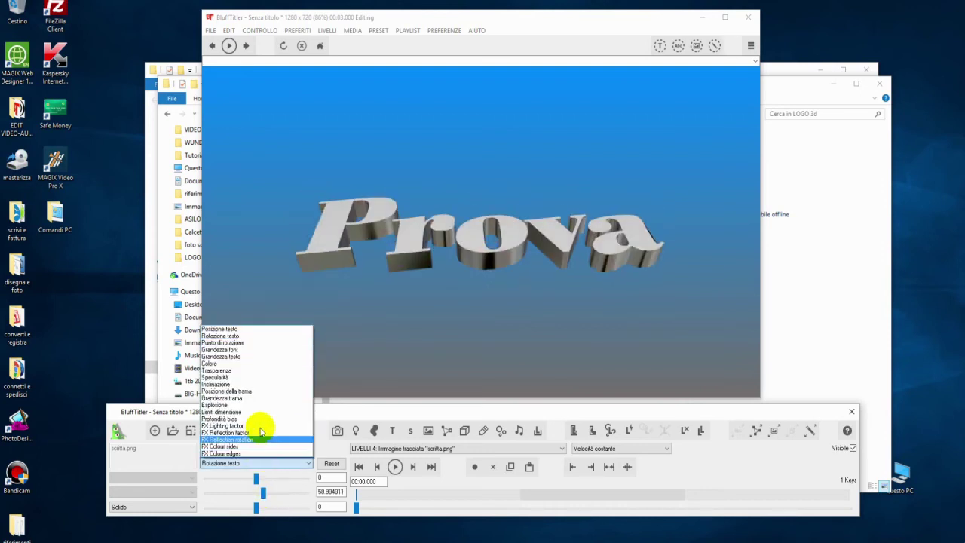
click(255, 357)
mouse_move(256, 506)
mouse_down()
mouse_move(315, 511)
mouse_move(222, 504)
mouse_move(321, 509)
mouse_move(311, 508)
mouse_up()
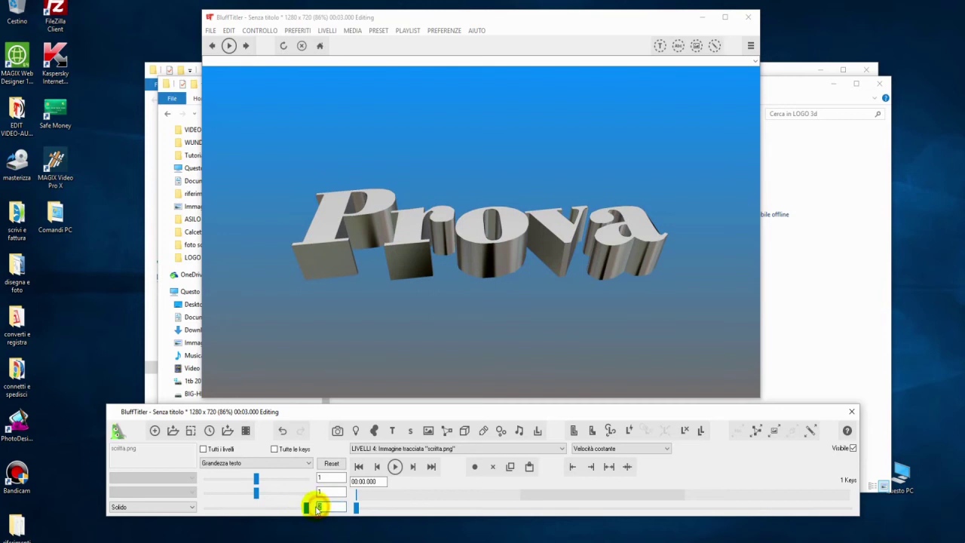
text(10)
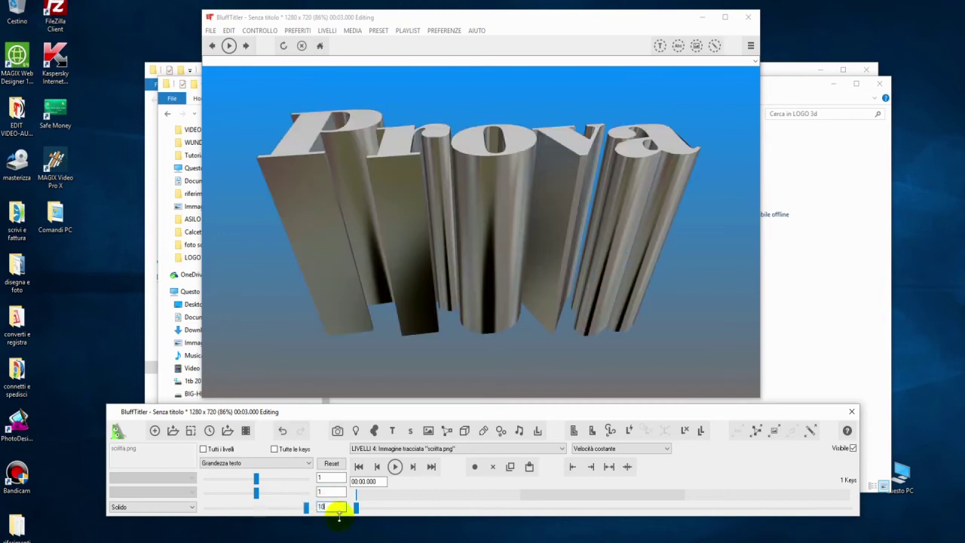
Set the lettering's second Punto di rotazione value to 4.04 and its second Rotazione testo value to about 21.8.
click(276, 462)
click(245, 343)
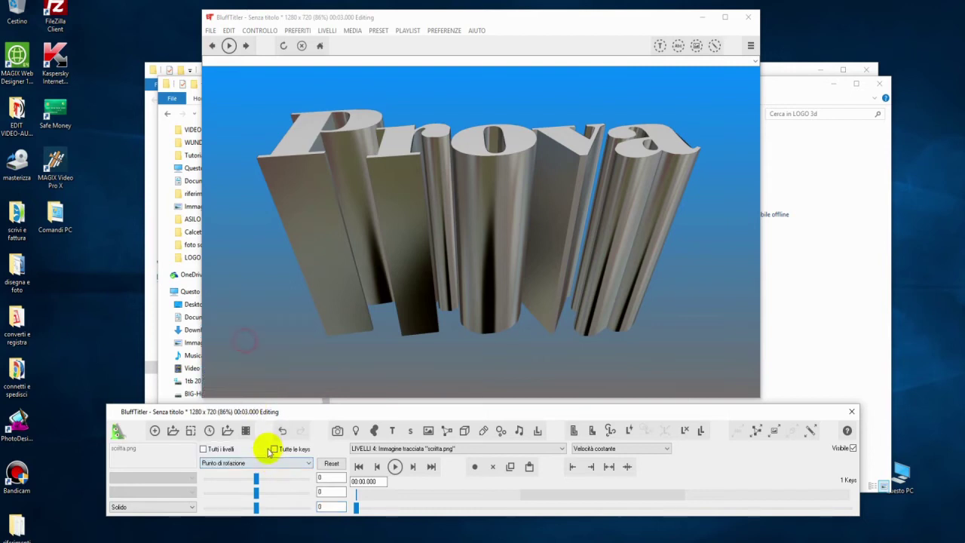
drag(254, 497, 254, 500)
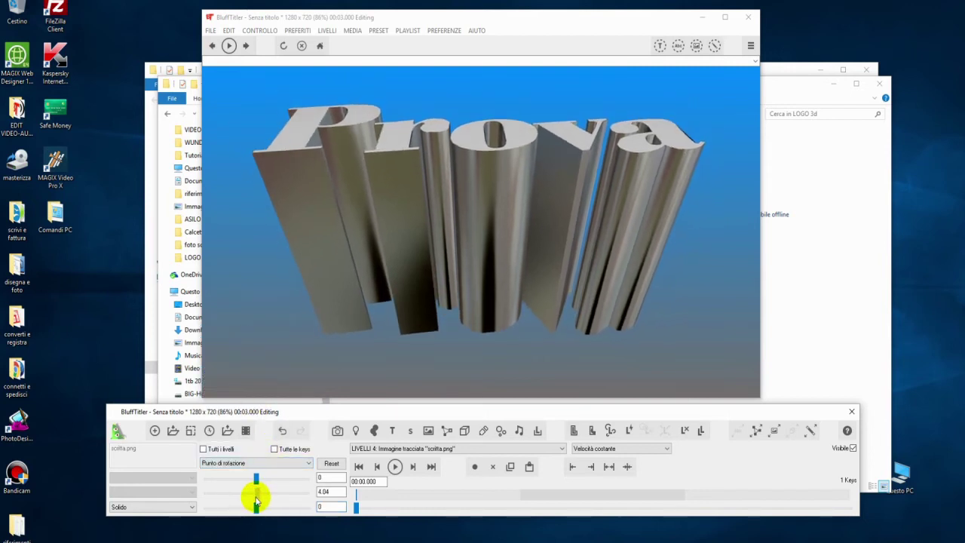
click(254, 462)
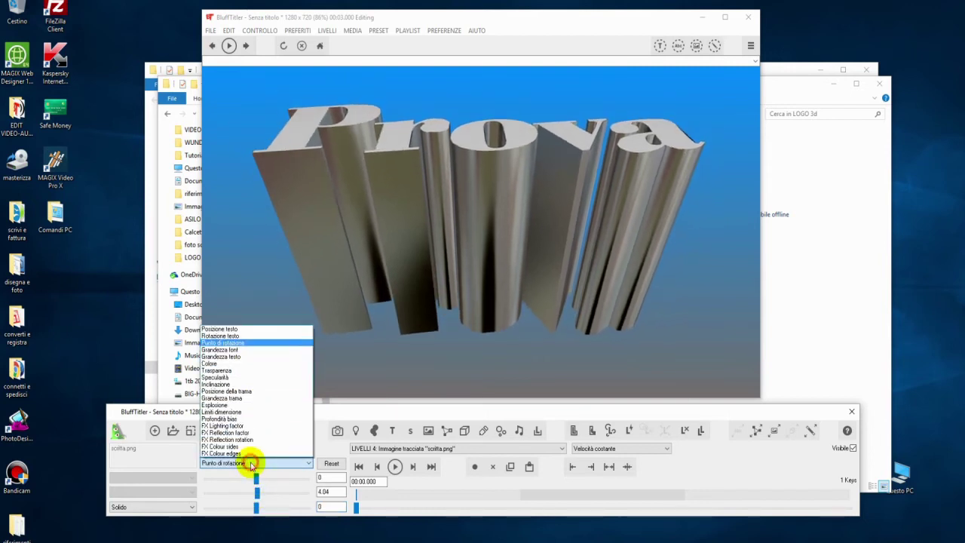
click(226, 336)
mouse_move(264, 494)
mouse_down()
mouse_move(242, 494)
mouse_move(256, 494)
mouse_up()
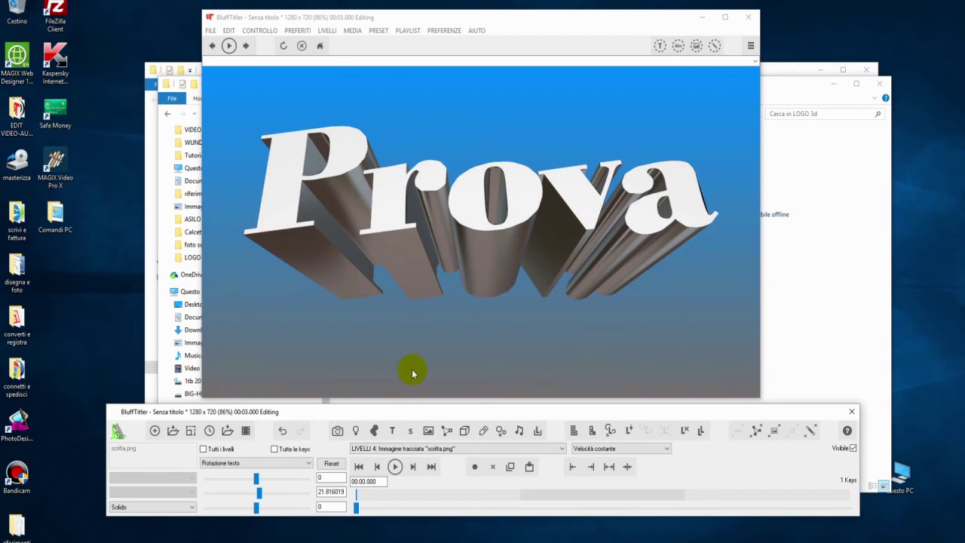
Colour the front faces of the Prova lettering orange with Colore values of 255, about 98 and 0.
click(285, 462)
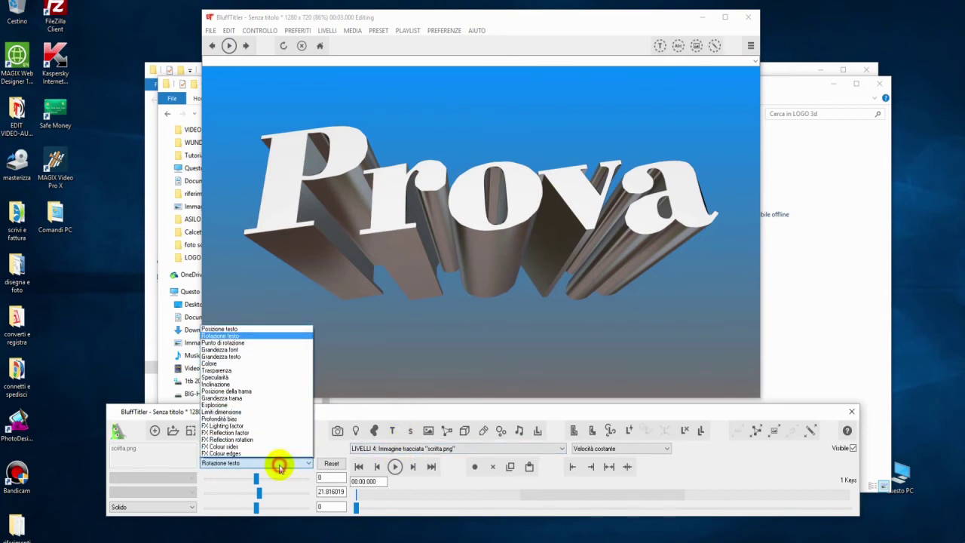
click(248, 364)
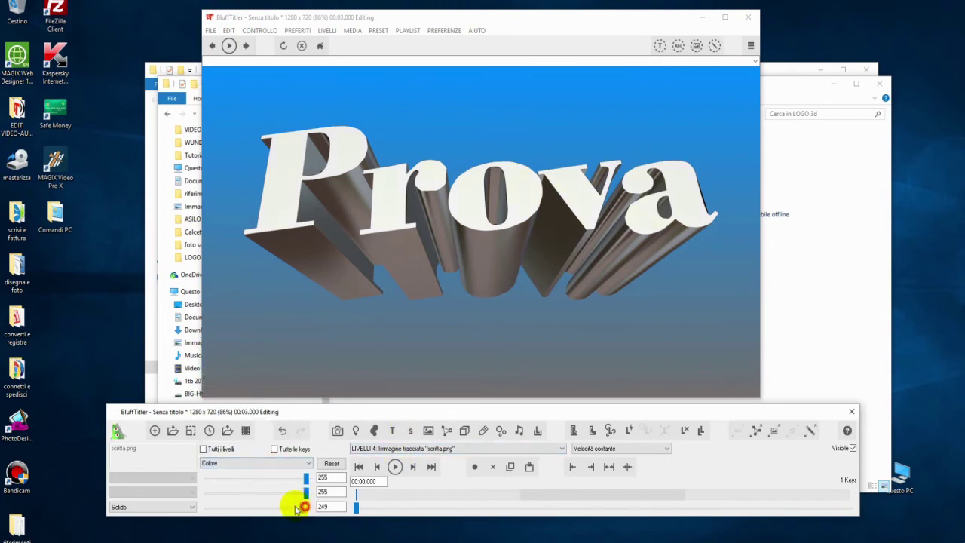
drag(299, 510, 194, 502)
drag(305, 491, 246, 495)
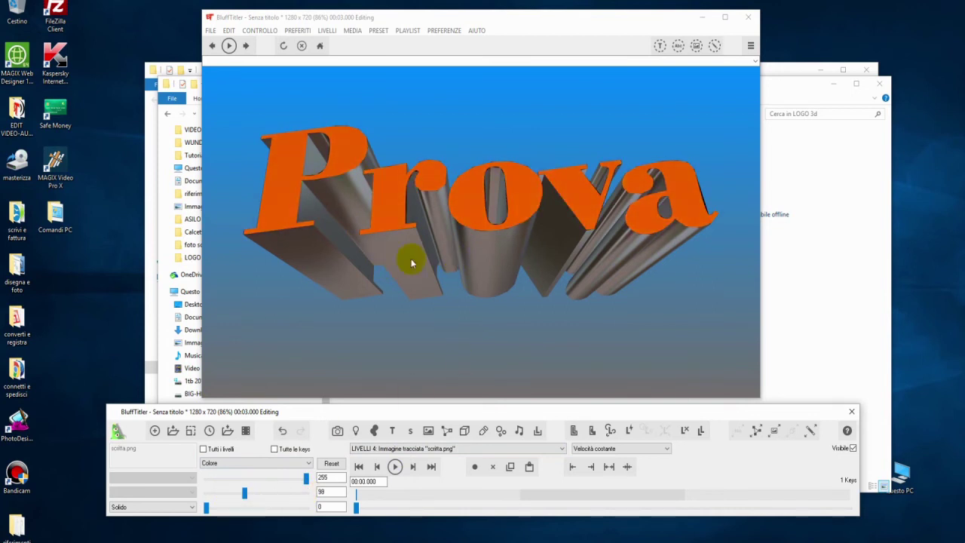
Replace the reflection map on the lettering's sides with the faccia logo.png texture from the LOGO 3d folder.
click(810, 430)
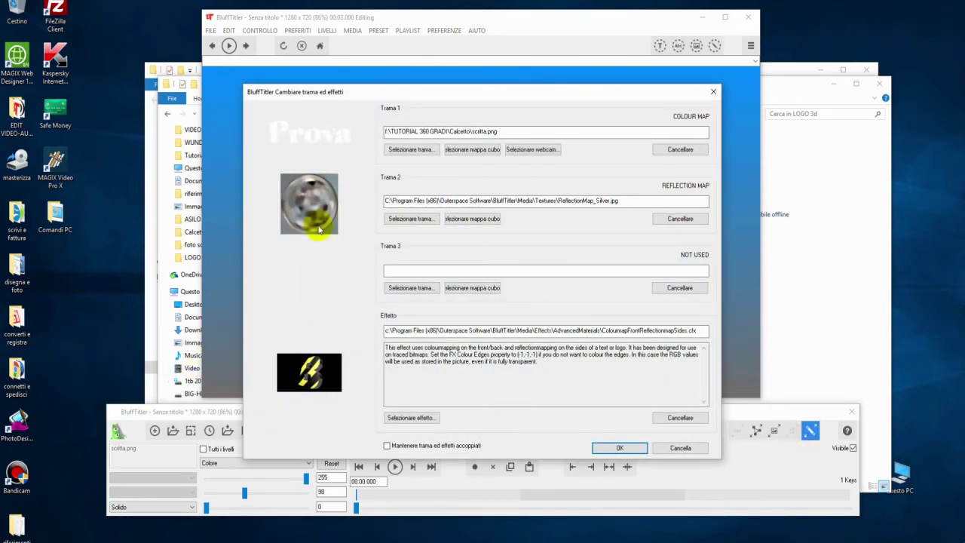
click(413, 221)
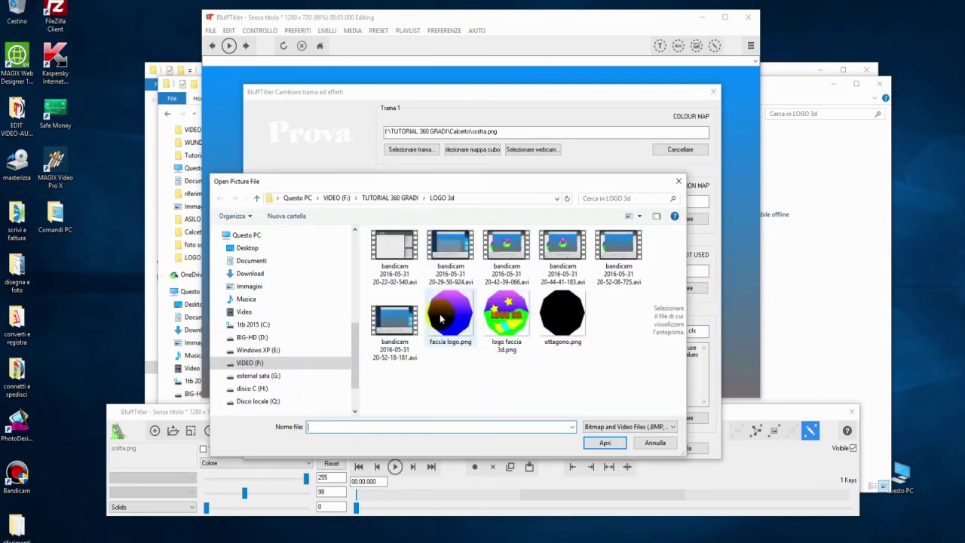
click(444, 317)
click(606, 443)
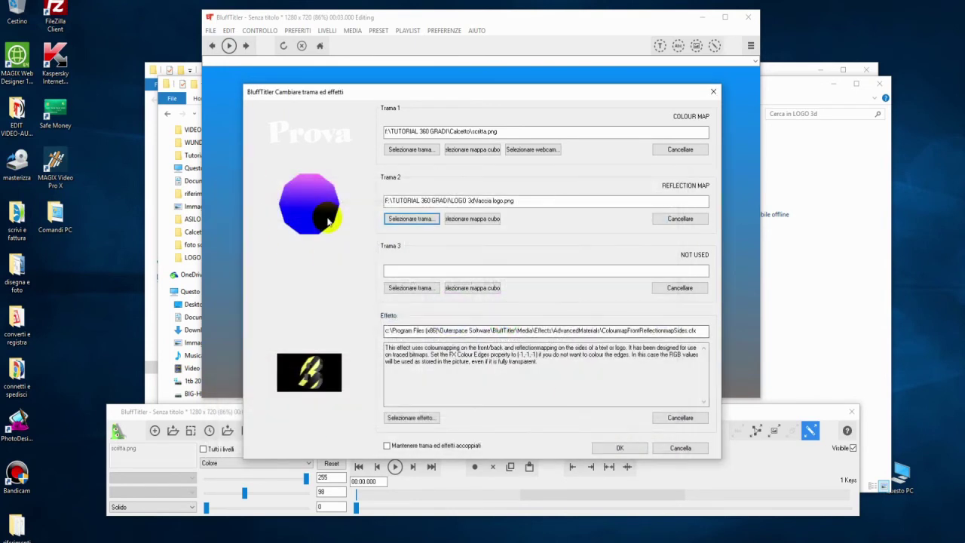
click(626, 448)
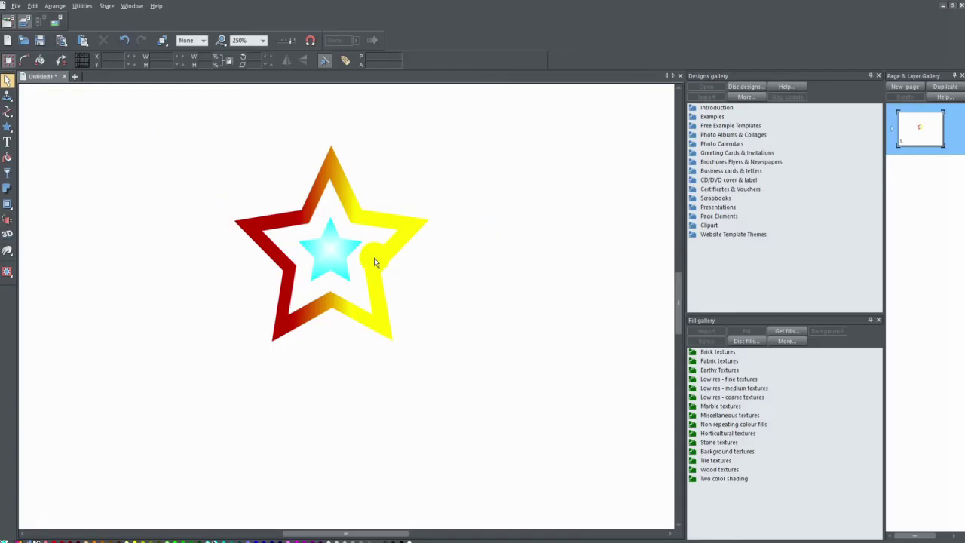
In the vector drawing program, select the cyan inner star together with the gradient star outline and open the file commands.
click(329, 254)
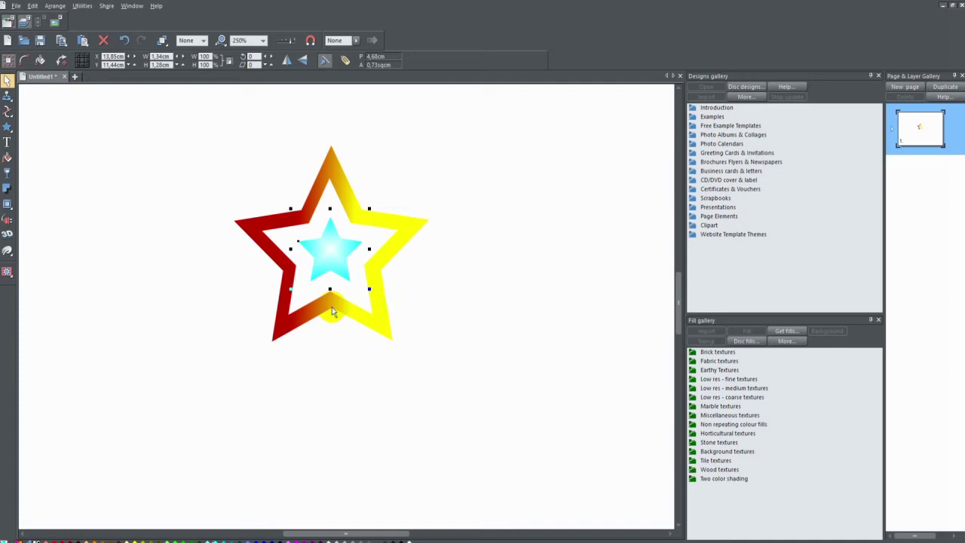
click(447, 294)
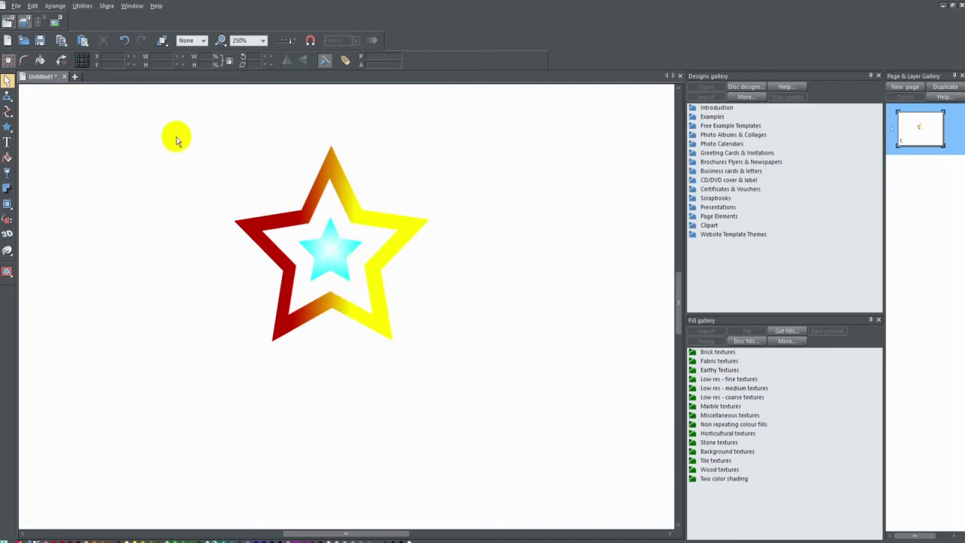
click(370, 320)
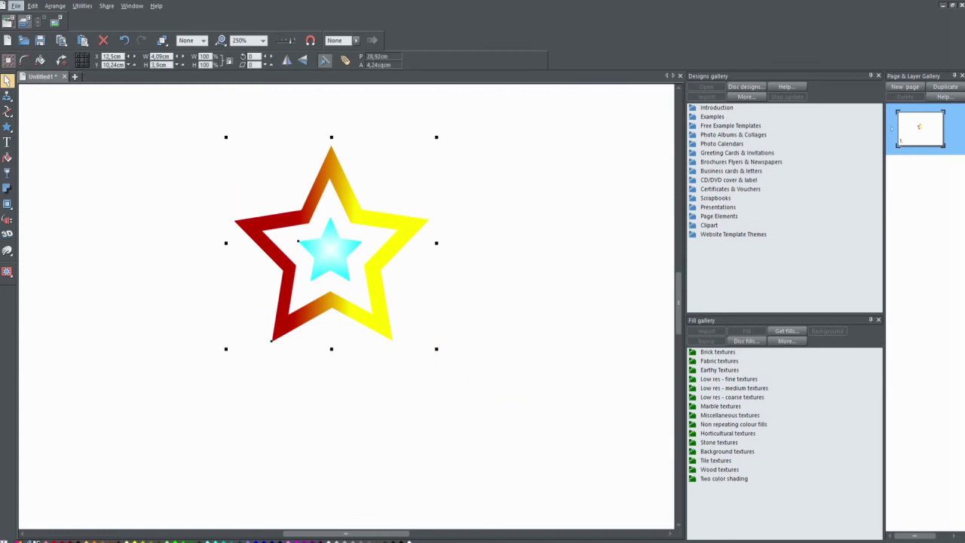
click(16, 6)
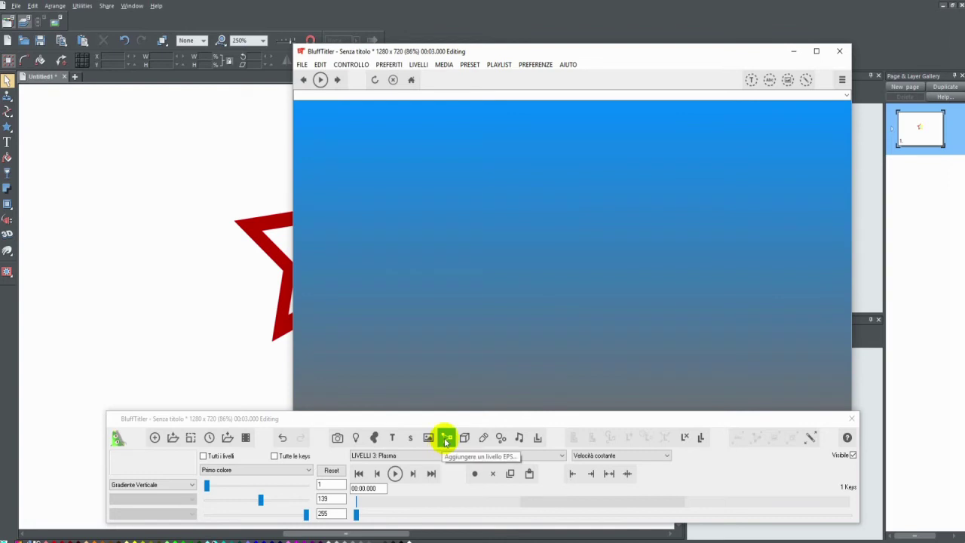
In BluffTitler, add an EPS layer from stella.png in the LOGO 3d folder to the empty show.
click(446, 439)
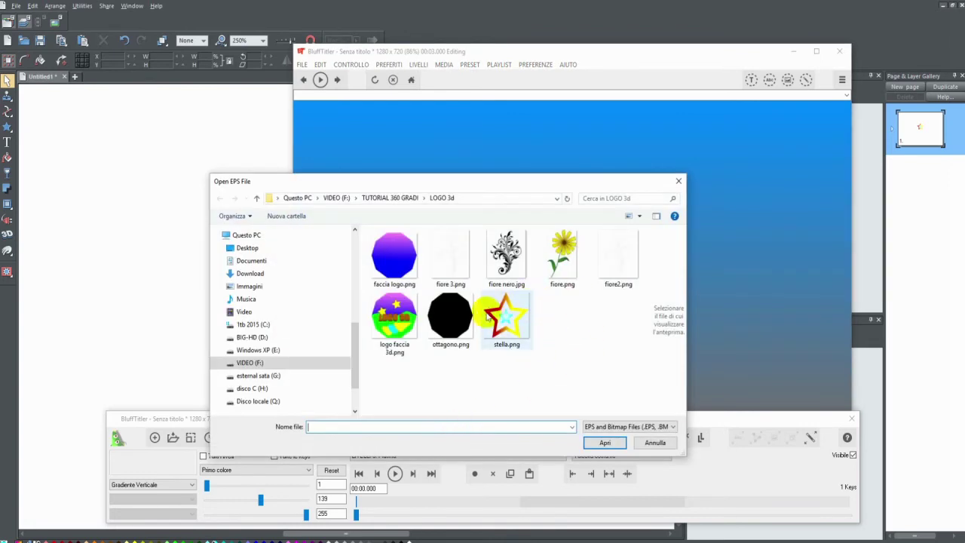
click(505, 321)
click(605, 443)
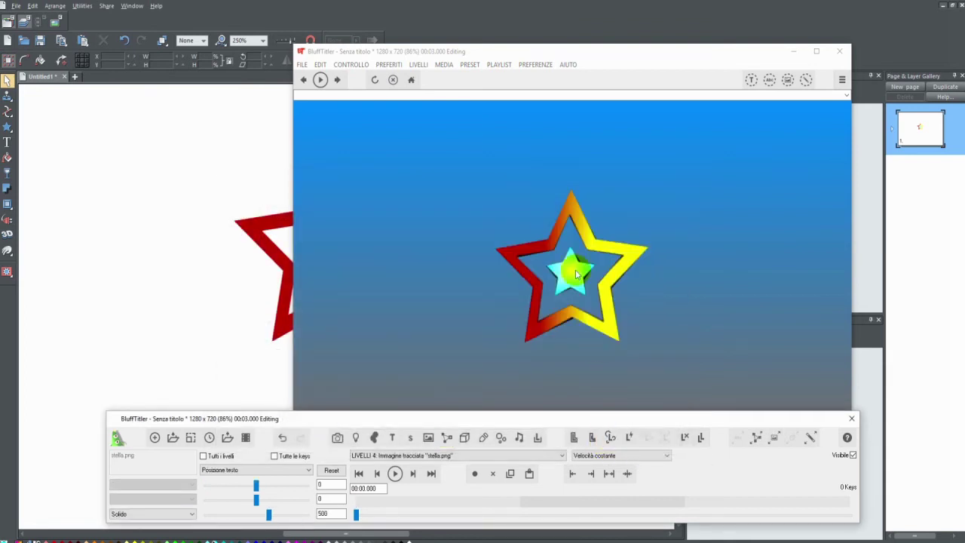
Tilt the stella.png star with the second Rotazione testo value, first to about 36.4 and finally to about -3.7.
click(298, 470)
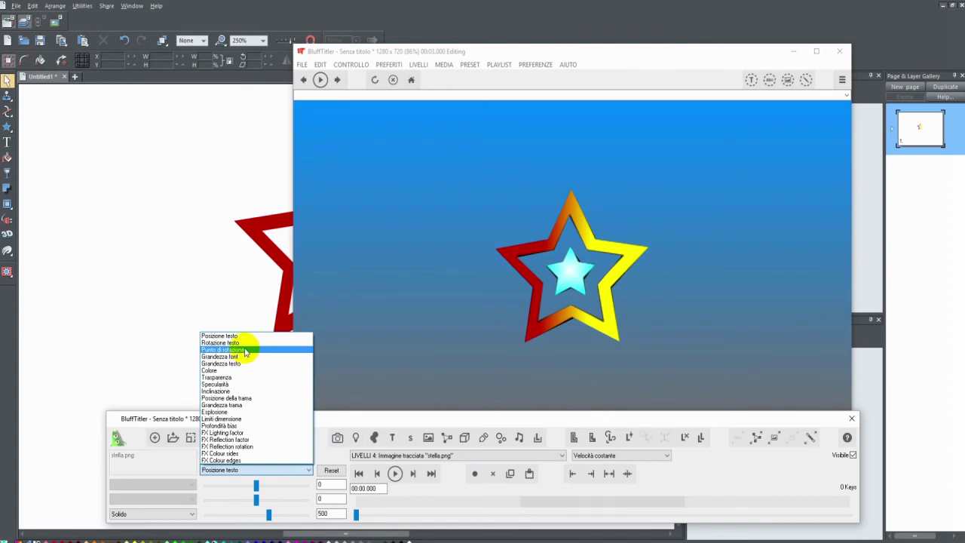
click(241, 342)
mouse_move(254, 500)
mouse_down()
mouse_move(281, 500)
mouse_move(246, 494)
mouse_move(262, 494)
mouse_up()
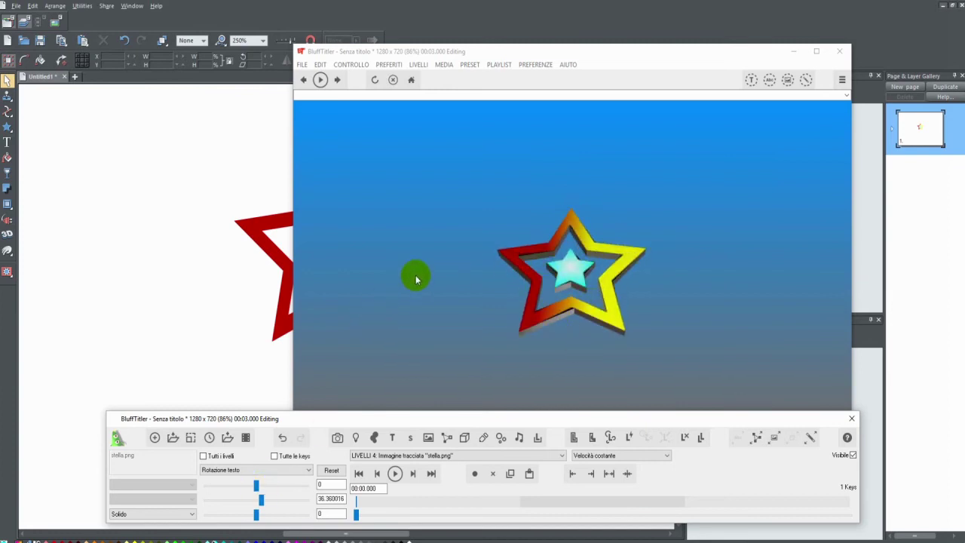
drag(263, 488, 257, 502)
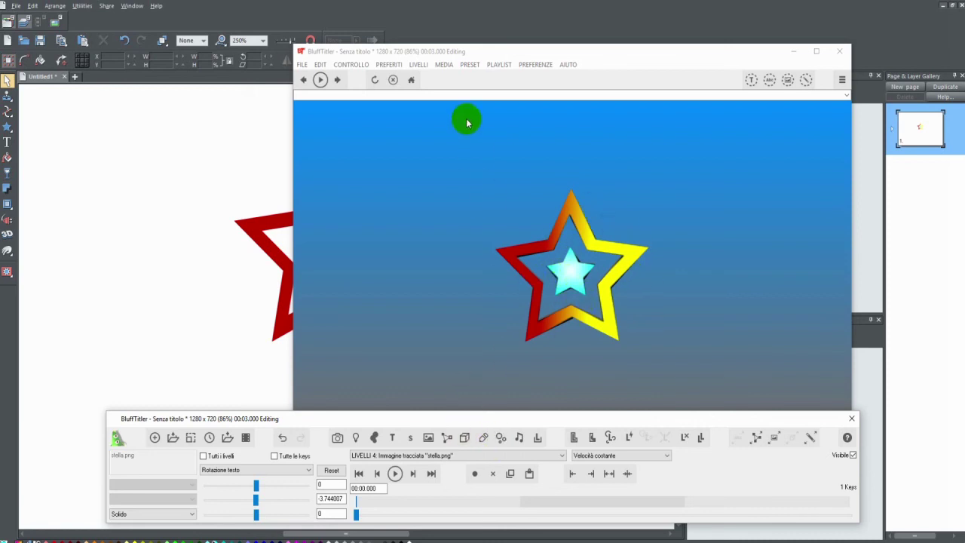
Duplicate the stella.png layer and move the copy up and right of the original, to a Posizione testo of about 104, 135.2.
click(418, 65)
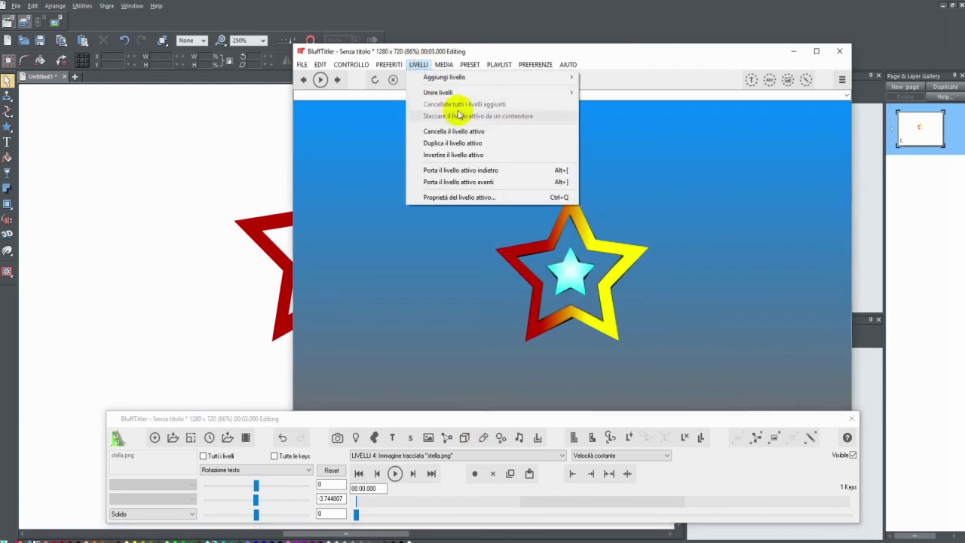
click(451, 143)
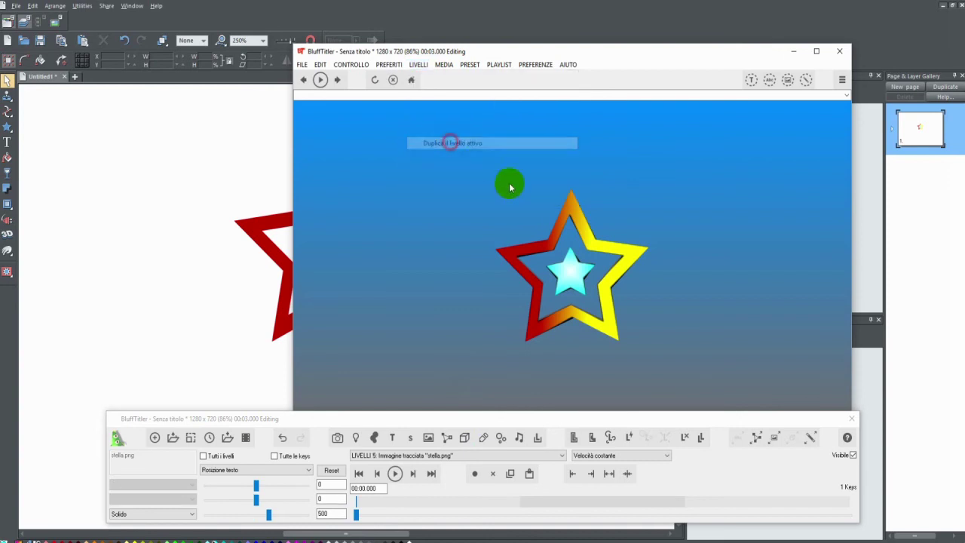
drag(586, 262, 633, 185)
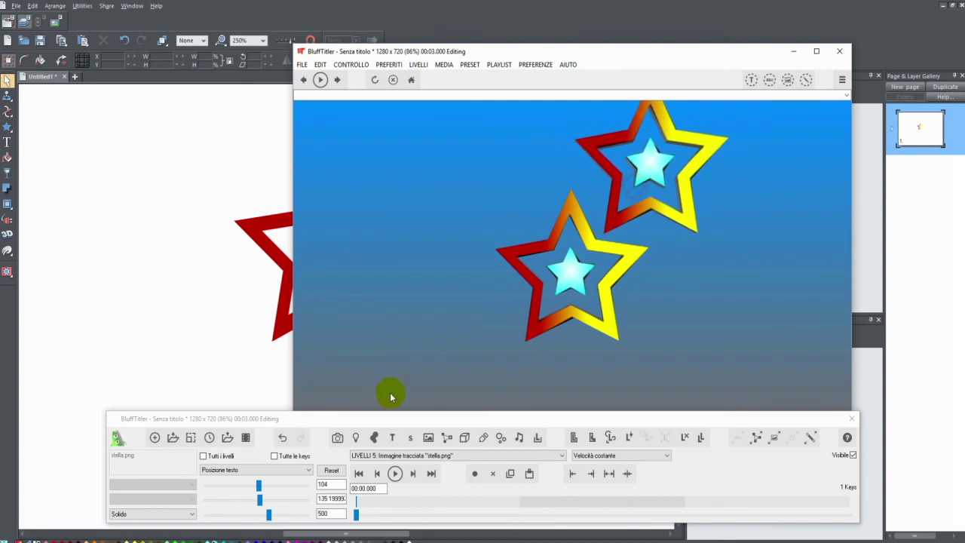
Shrink the duplicated star by setting its Grandezza font to 0.495.
click(255, 469)
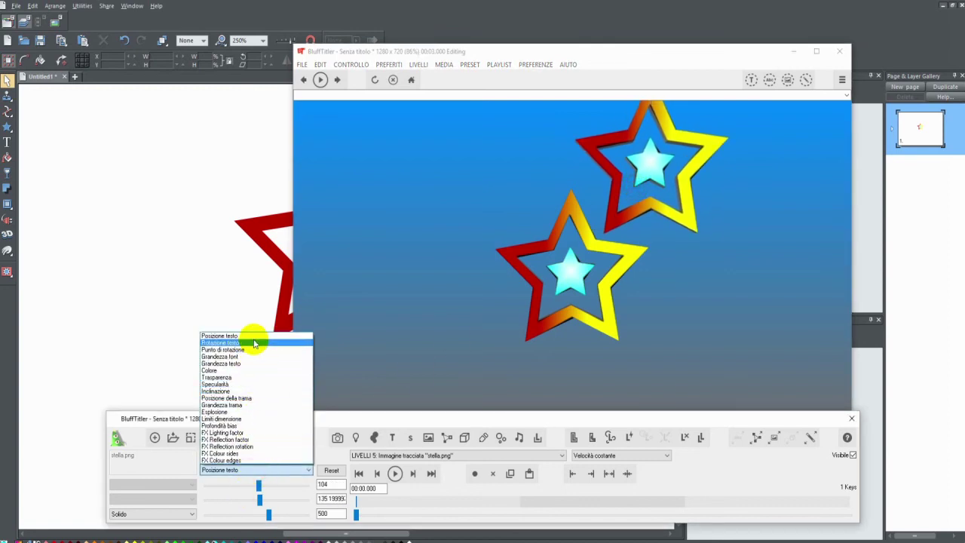
click(248, 356)
drag(249, 487, 231, 485)
click(278, 469)
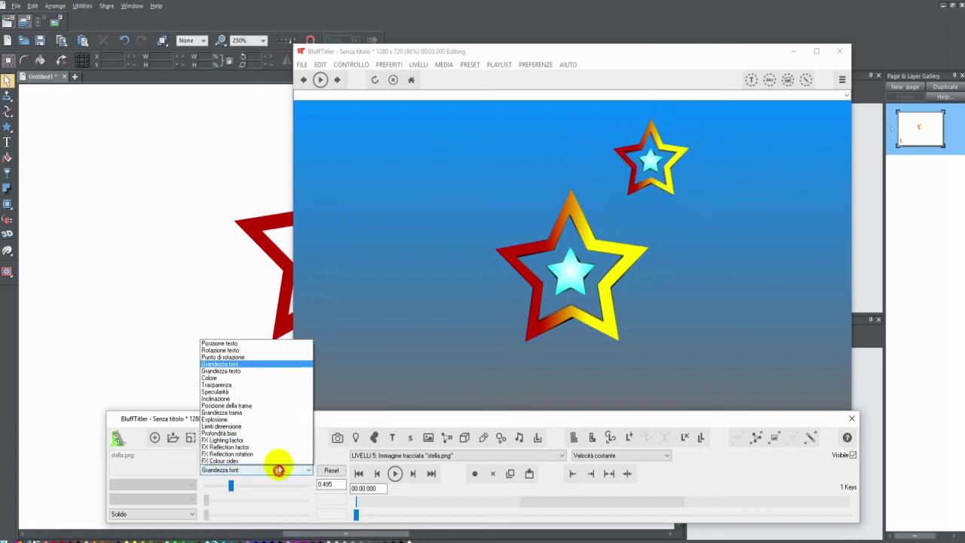
Move the small duplicated star closer to the large one, to a Posizione testo of about 68, 90.4.
click(245, 334)
drag(636, 161, 628, 209)
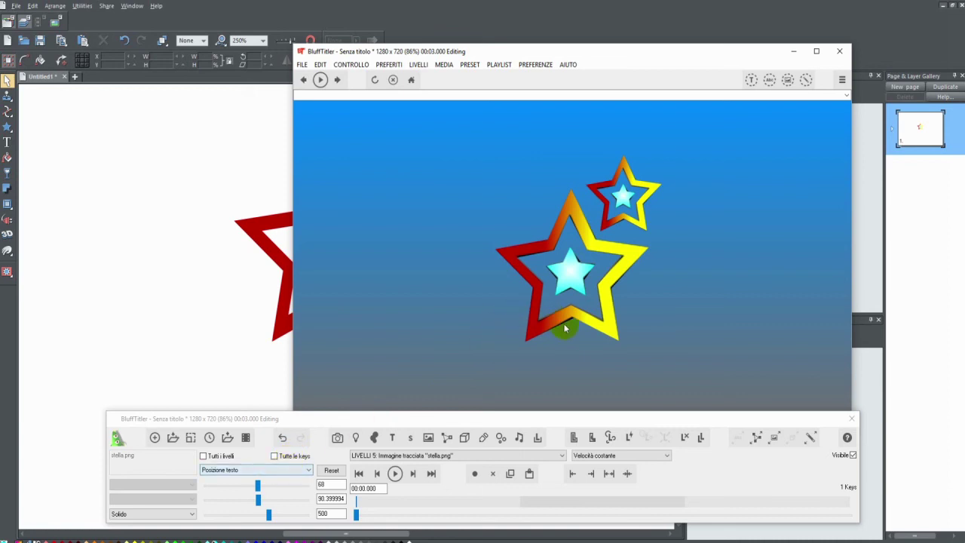
Tilt the large star on layer 4 by setting its second Rotazione testo value to about 54.6.
click(469, 458)
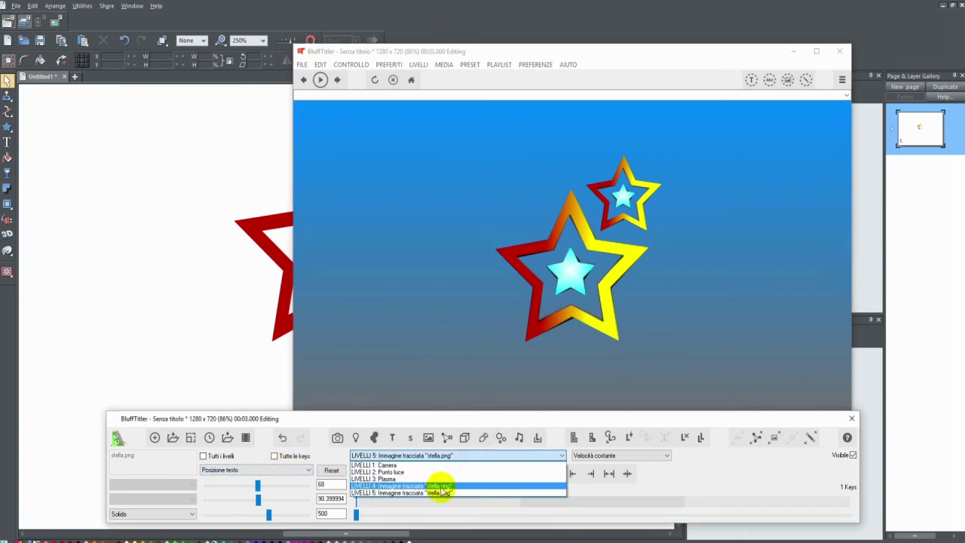
click(438, 486)
click(233, 471)
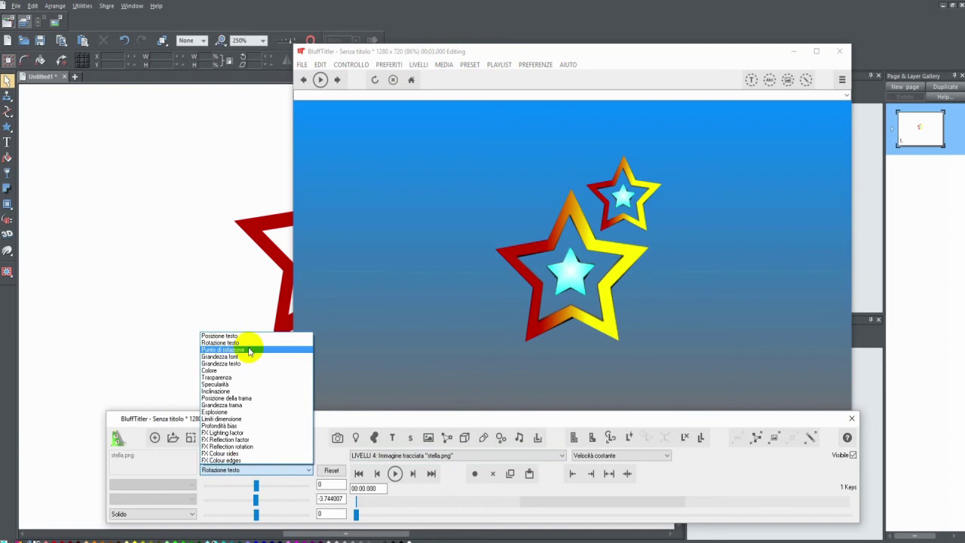
click(249, 343)
drag(255, 512, 263, 499)
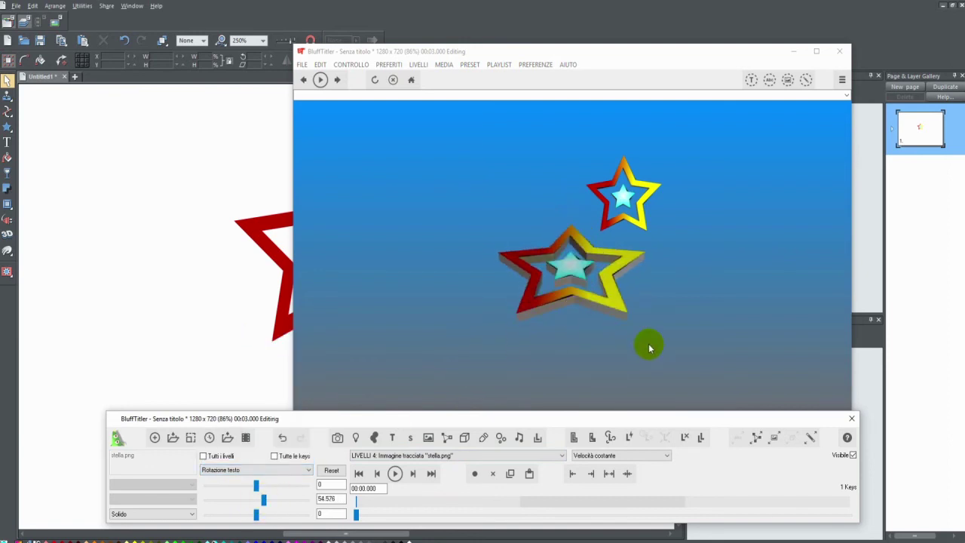
Replace the large star's reflection map (Trama 2) with Cartoon_Stripes.png from the Textures folder.
click(809, 437)
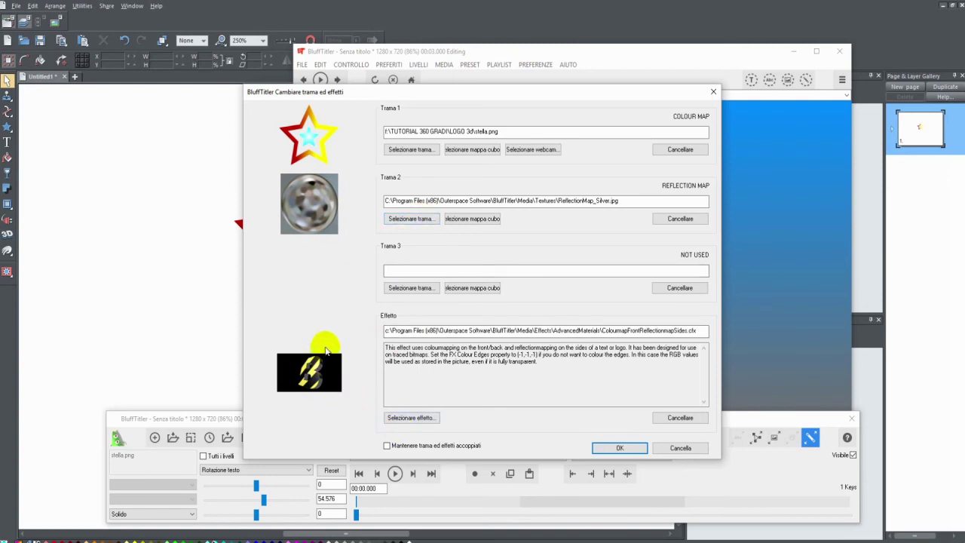
click(425, 220)
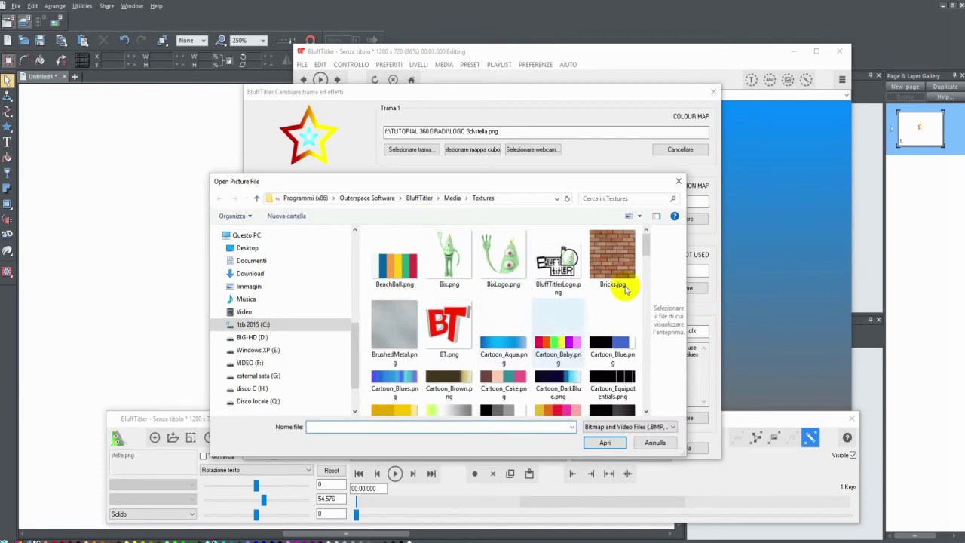
drag(646, 245, 649, 261)
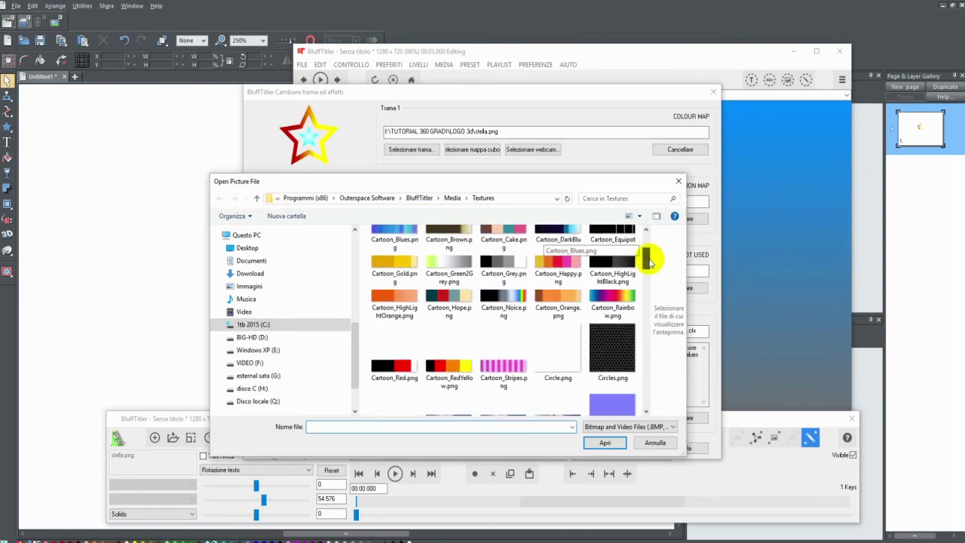
click(503, 367)
click(602, 442)
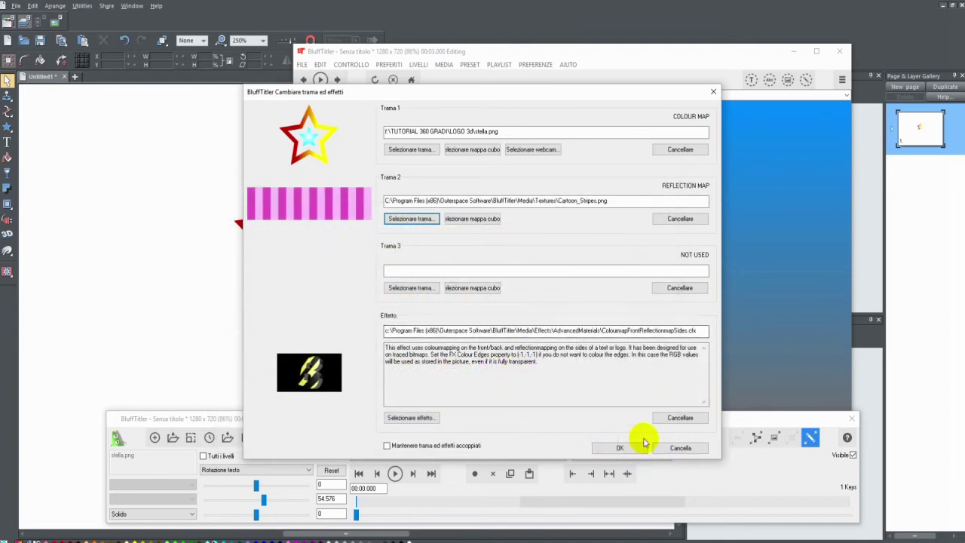
click(620, 447)
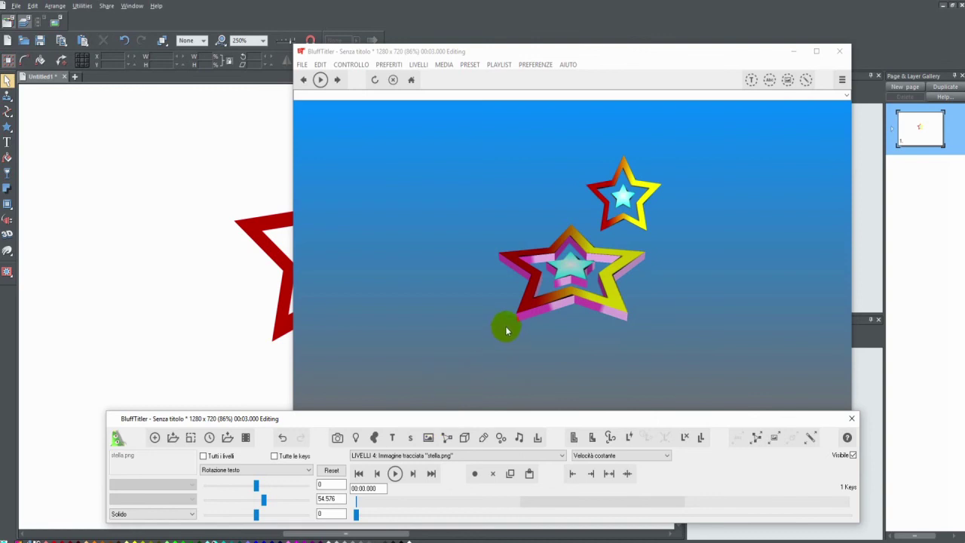
Set the large star's FX Reflection rotation to about 23.7 and 20.0.
click(228, 471)
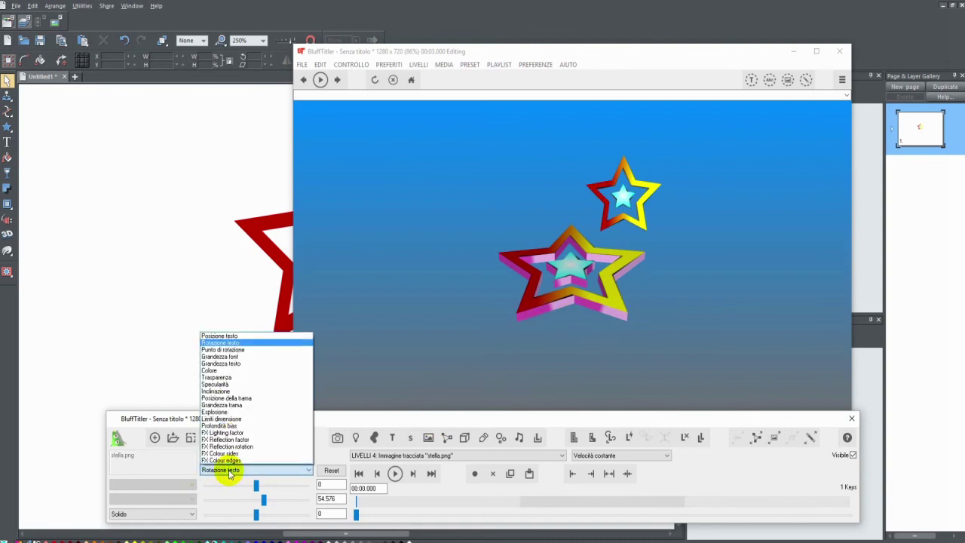
click(258, 445)
mouse_move(259, 486)
mouse_down()
mouse_move(276, 491)
mouse_move(267, 484)
mouse_move(261, 504)
mouse_up()
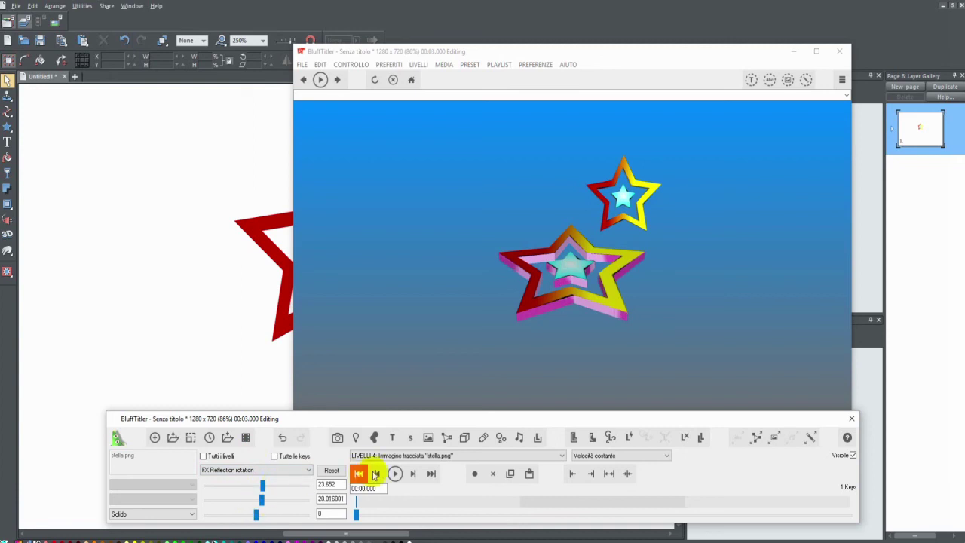
Add an EPS layer from fiore 3.png in the LOGO 3d folder.
click(447, 438)
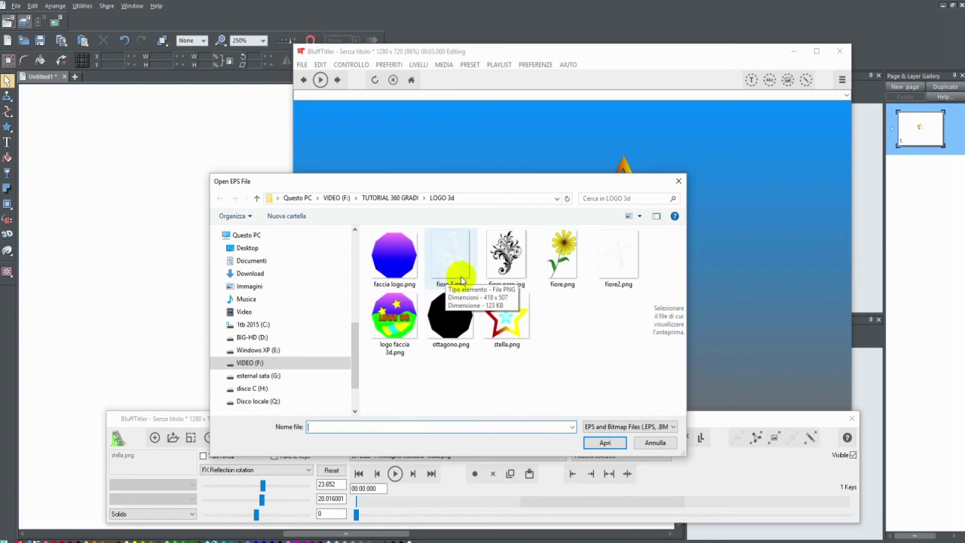
click(509, 272)
click(450, 260)
click(594, 444)
Move the fiore 3.png flower left to a first Posizione testo value of -202, and rotate it.
click(365, 457)
drag(256, 486, 251, 486)
click(375, 275)
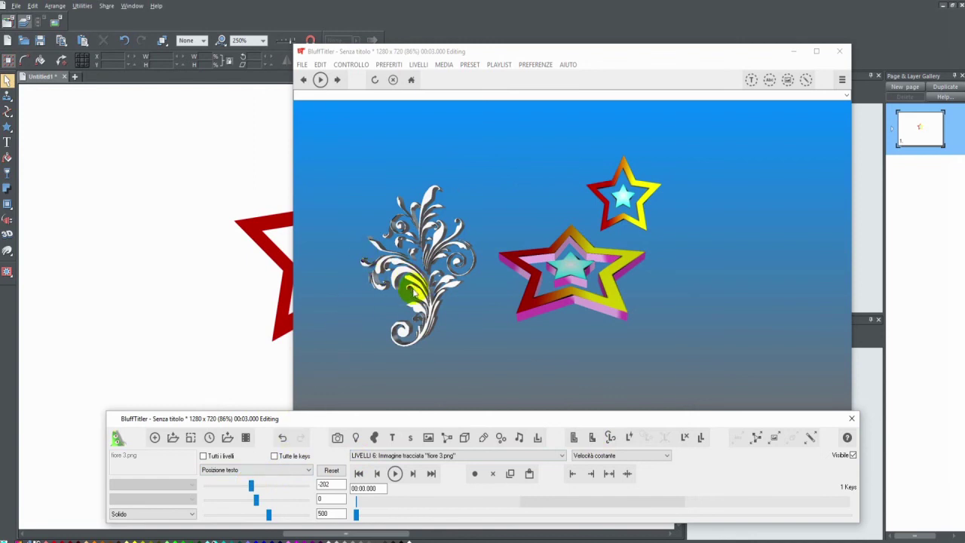
scroll(266, 499, down, 1)
mouse_move(256, 500)
mouse_down()
mouse_move(285, 497)
mouse_move(263, 500)
mouse_move(266, 487)
mouse_move(251, 485)
mouse_up()
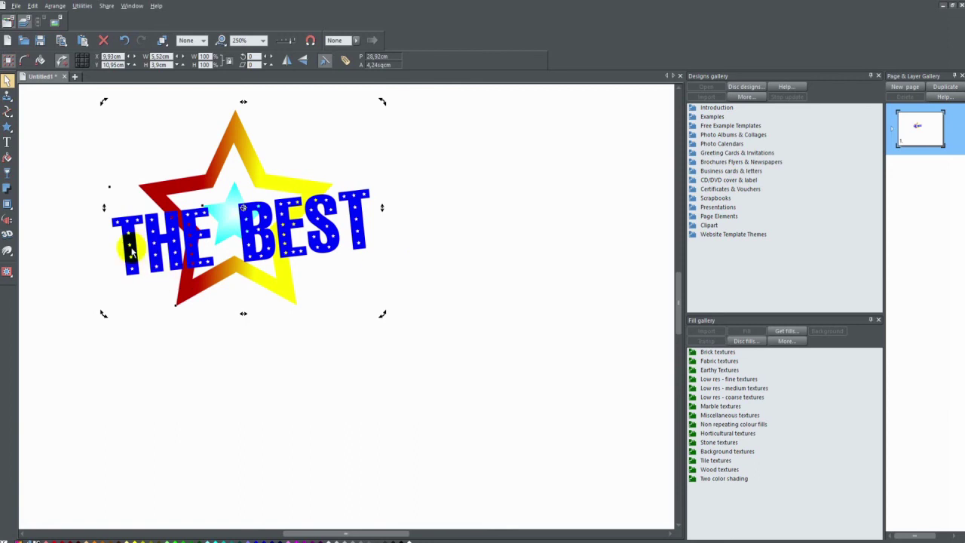
Deselect the THE BEST star drawing, switch to BluffTitler and rotate the "the best.png" logo with Rotazione testo.
click(330, 282)
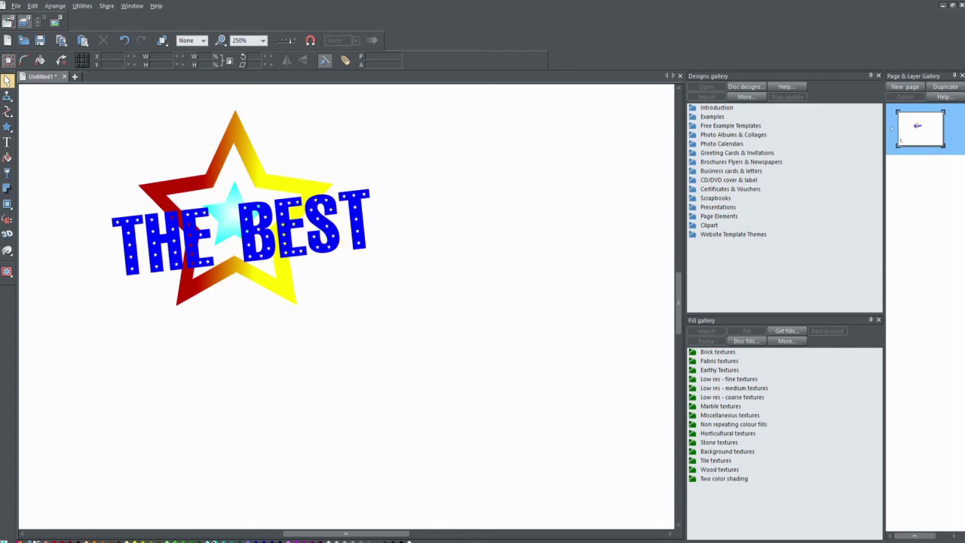
key(alt+Tab)
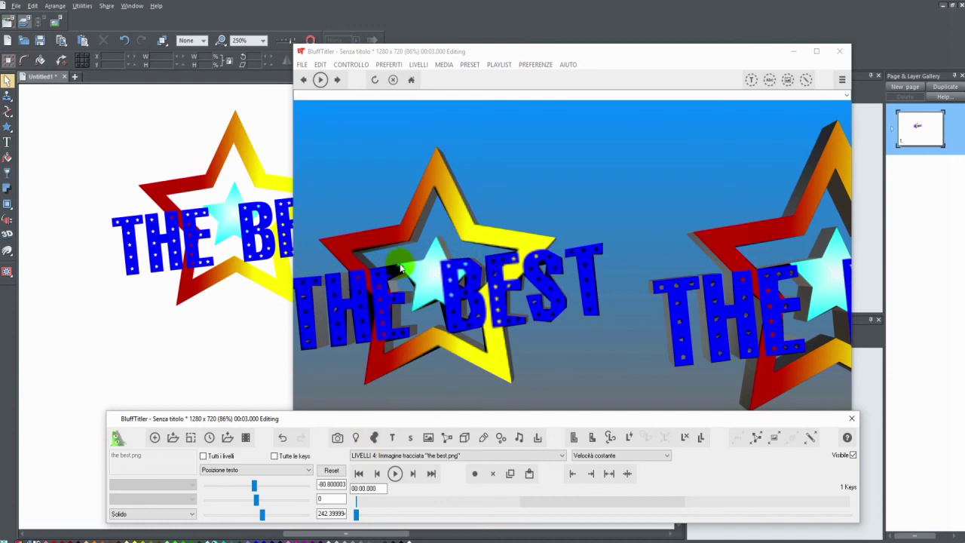
click(258, 470)
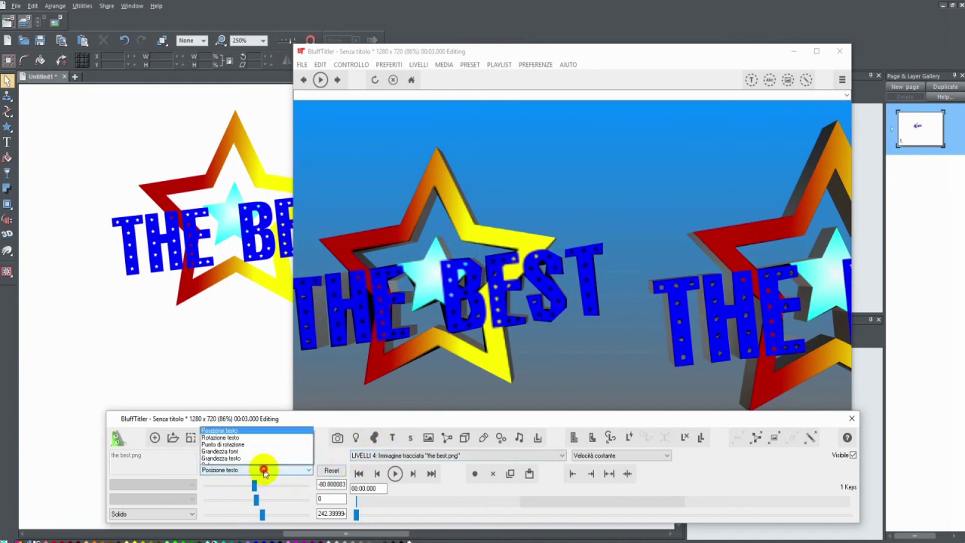
click(248, 342)
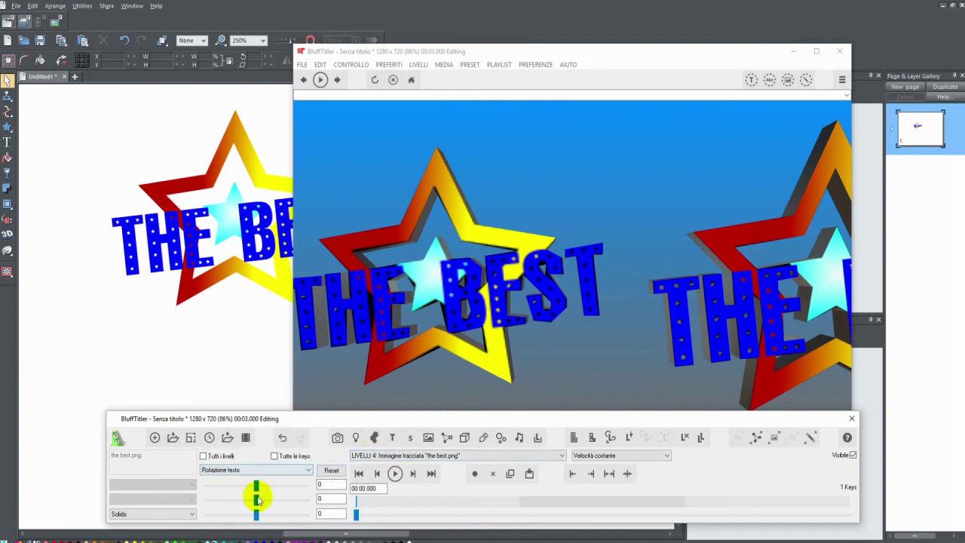
mouse_move(256, 501)
mouse_down()
mouse_move(259, 512)
mouse_move(260, 492)
mouse_move(258, 515)
mouse_up()
Bring the "the best.png" logo close to the camera and back, ending at a third Posizione testo value of about 222.4.
click(256, 469)
click(248, 339)
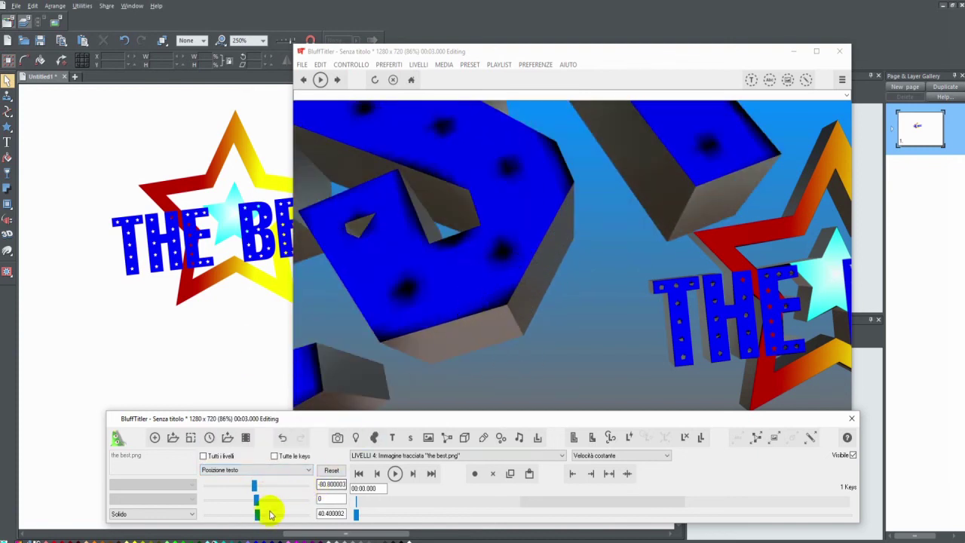
drag(256, 515, 261, 514)
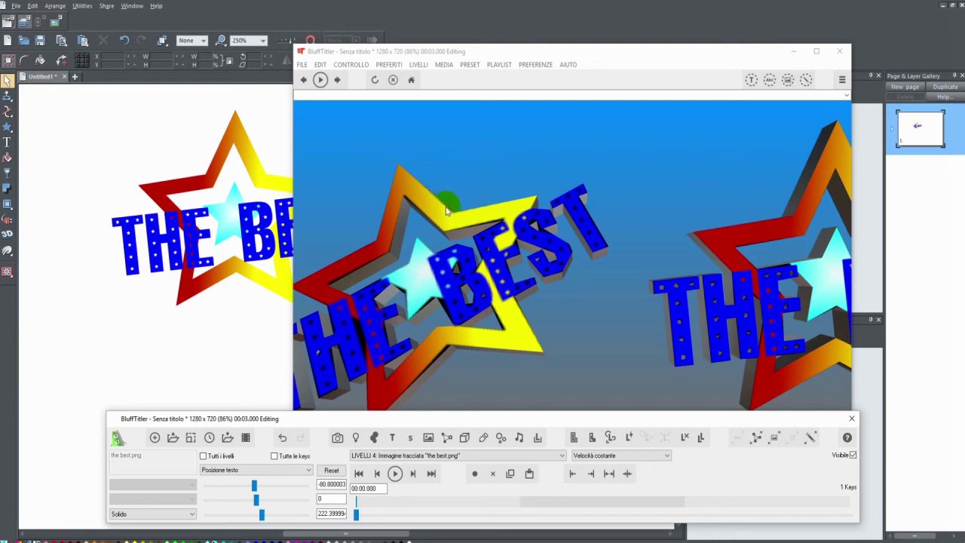
Move the "the best HD.png" logo on layer 5 left, to a first Posizione testo value of about 40.4.
click(768, 308)
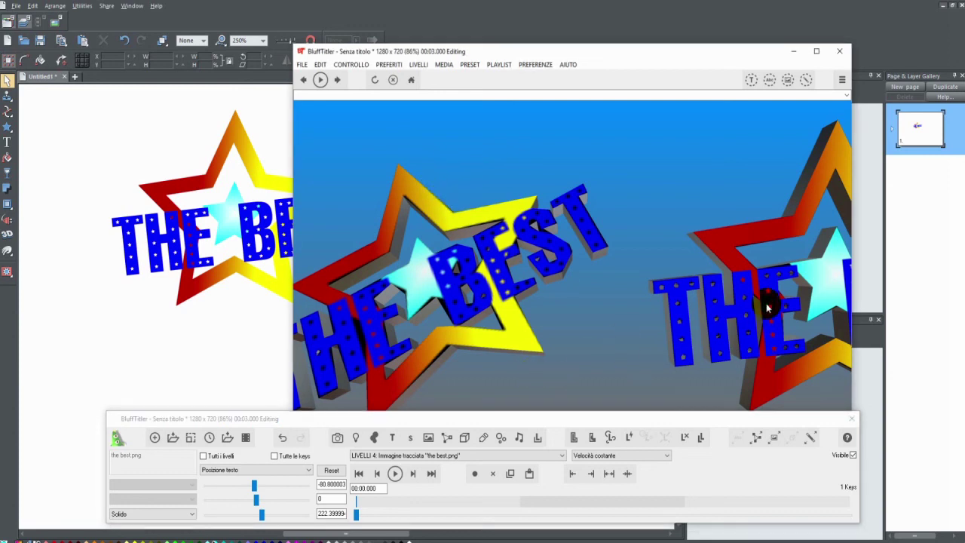
click(440, 457)
click(455, 481)
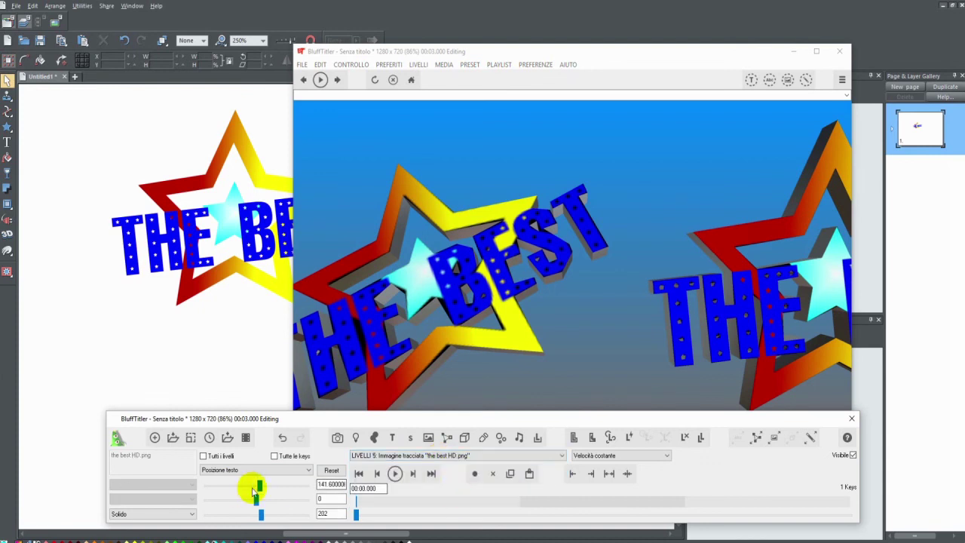
drag(260, 486, 258, 489)
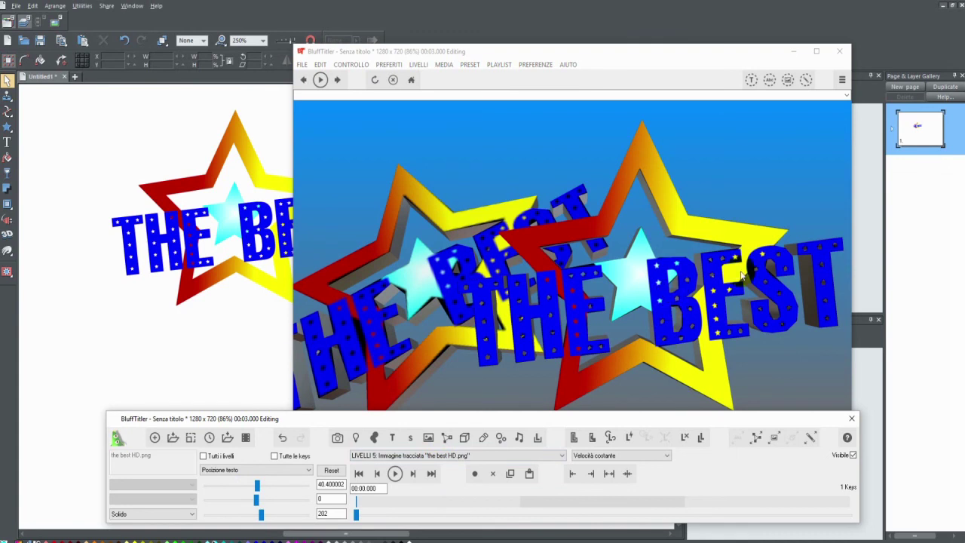
drag(257, 498, 260, 491)
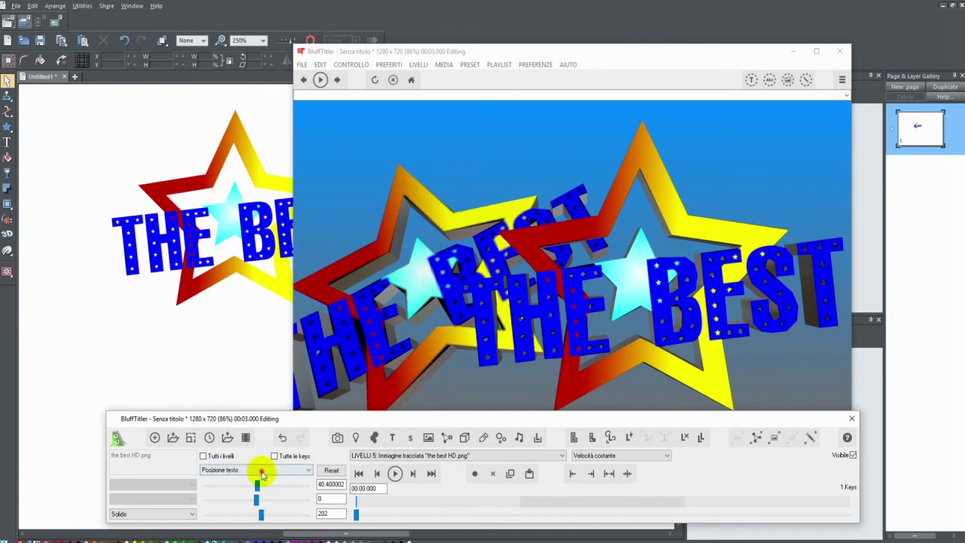
Rotate the "the best HD.png" logo to a Rotazione testo of about -36.4, 58.2 and bring it closer, to a third Posizione testo value of about 101.2.
click(261, 471)
click(237, 338)
drag(257, 502, 263, 505)
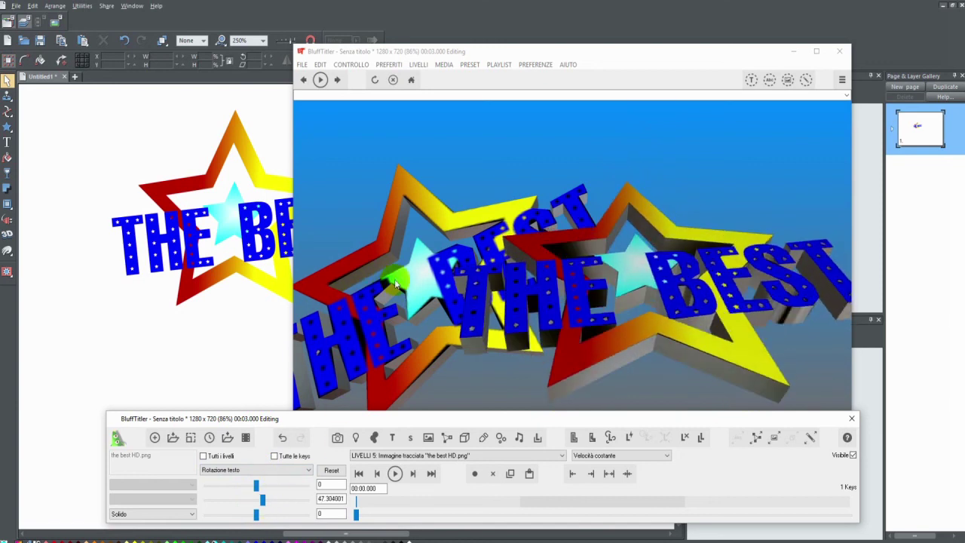
mouse_move(262, 499)
mouse_down()
mouse_move(251, 487)
mouse_move(266, 488)
mouse_move(251, 487)
mouse_up()
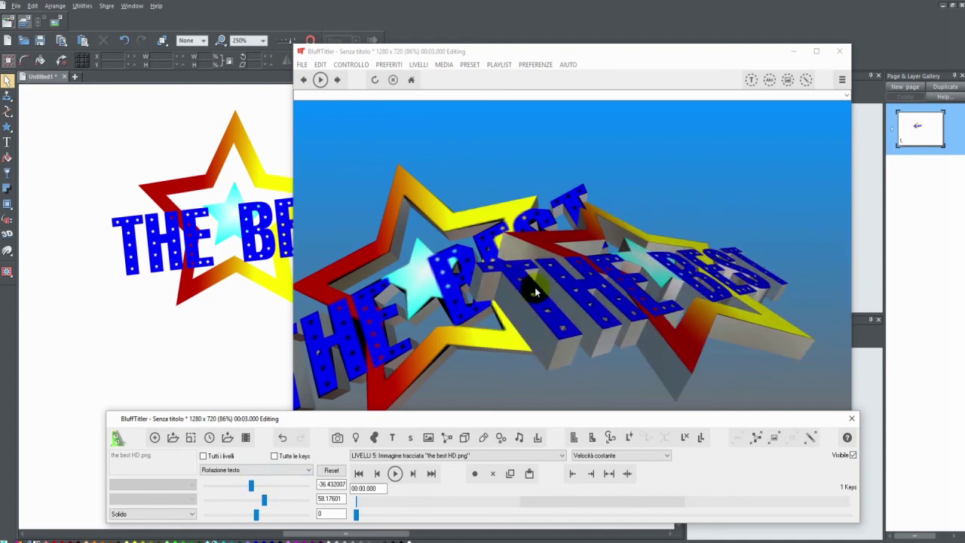
drag(526, 287, 543, 302)
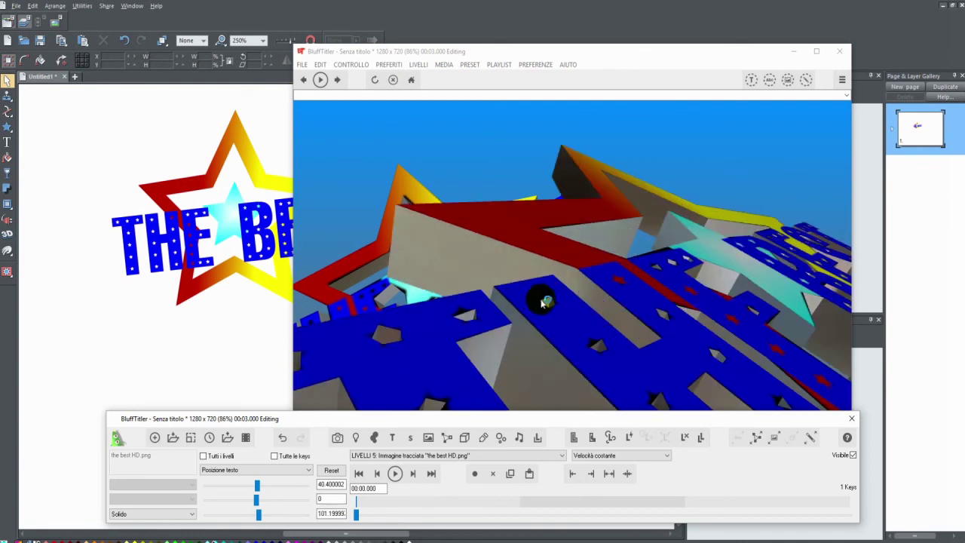